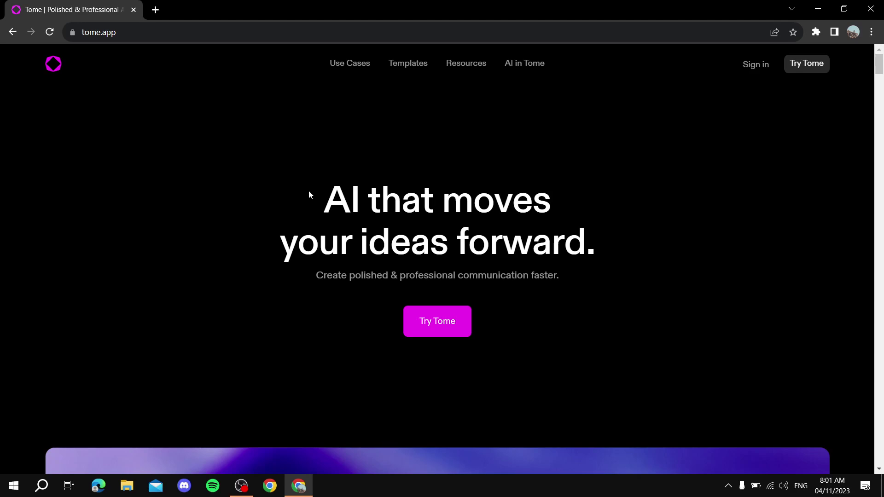
pyautogui.moveTo(309, 194); pyautogui.dragTo(617, 201)
pyautogui.click(618, 193)
pyautogui.click(129, 30)
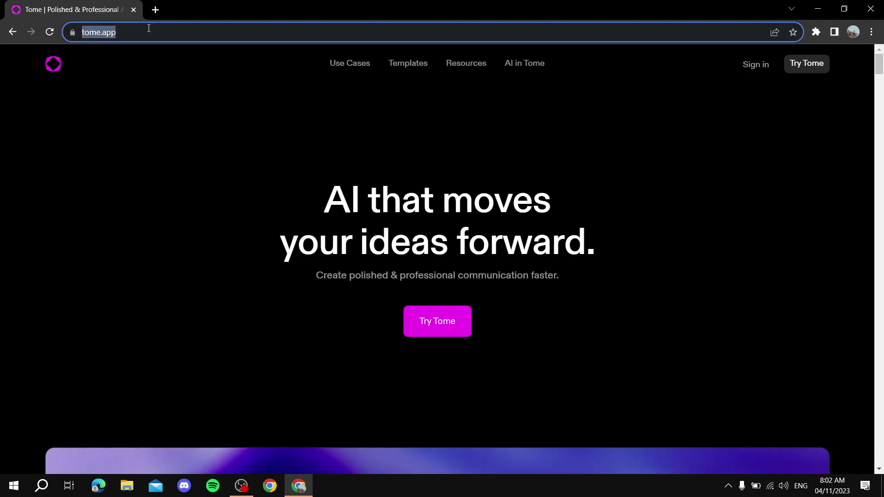
pyautogui.click(132, 188)
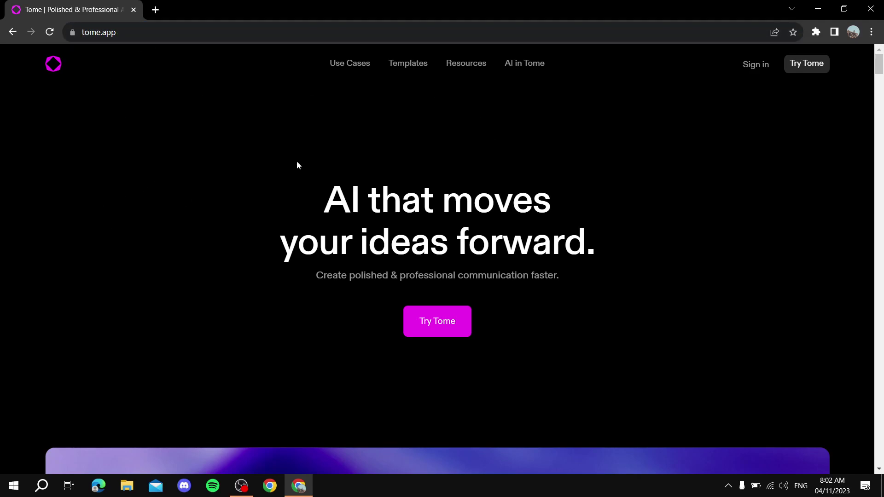
pyautogui.moveTo(318, 185); pyautogui.dragTo(614, 201)
pyautogui.moveTo(618, 239); pyautogui.dragTo(620, 269)
# Look through the feature sections of the Tome homepage and return to its opening headline.
pyautogui.scroll(-7, 622, 263)
pyautogui.scroll(-1, 741, 228)
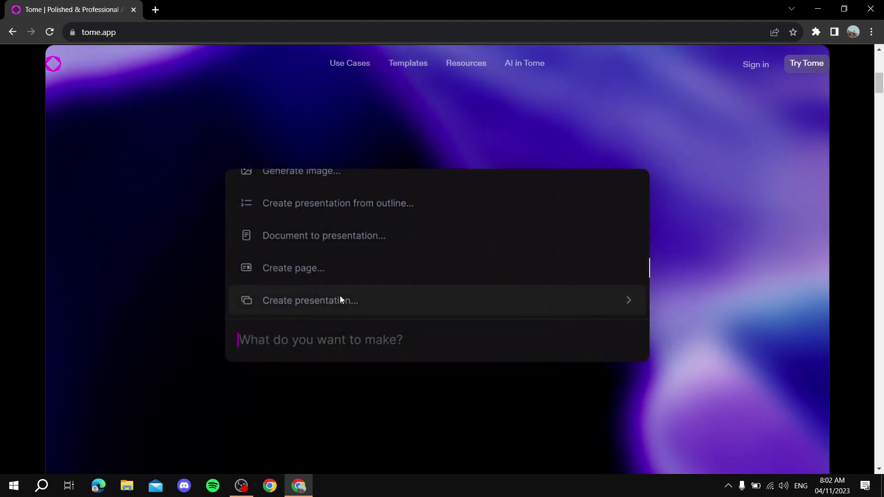
pyautogui.scroll(-6, 84, 309)
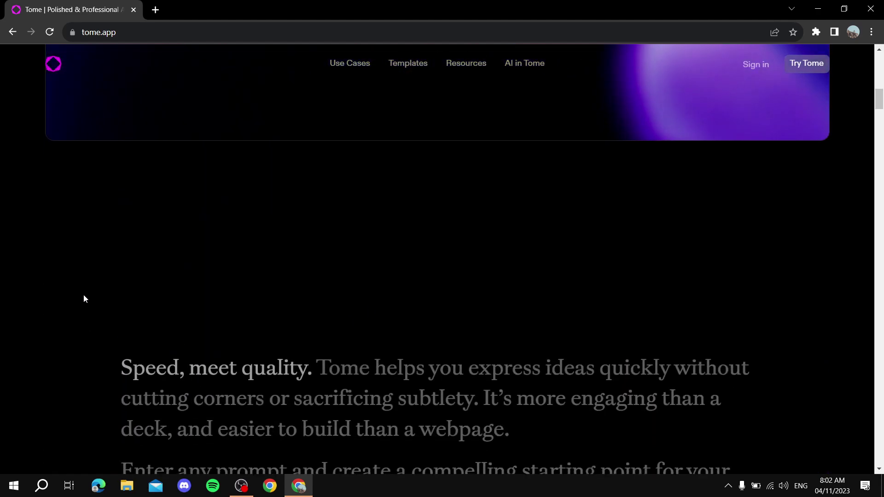
pyautogui.scroll(-12, 482, 286)
pyautogui.scroll(-5, 495, 296)
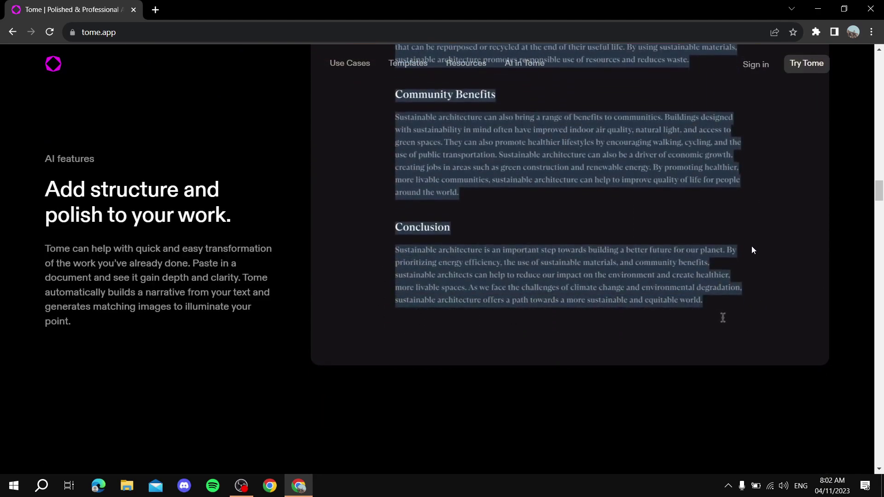
pyautogui.scroll(-12, 391, 183)
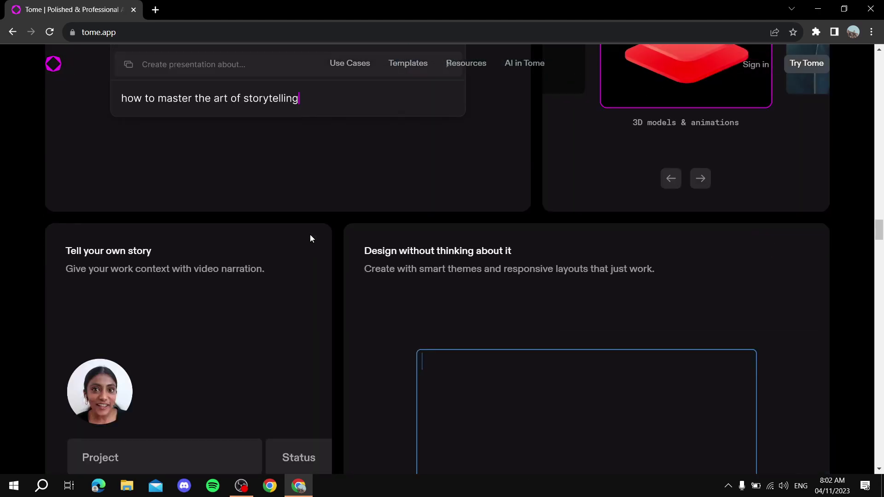
pyautogui.scroll(10, 295, 237)
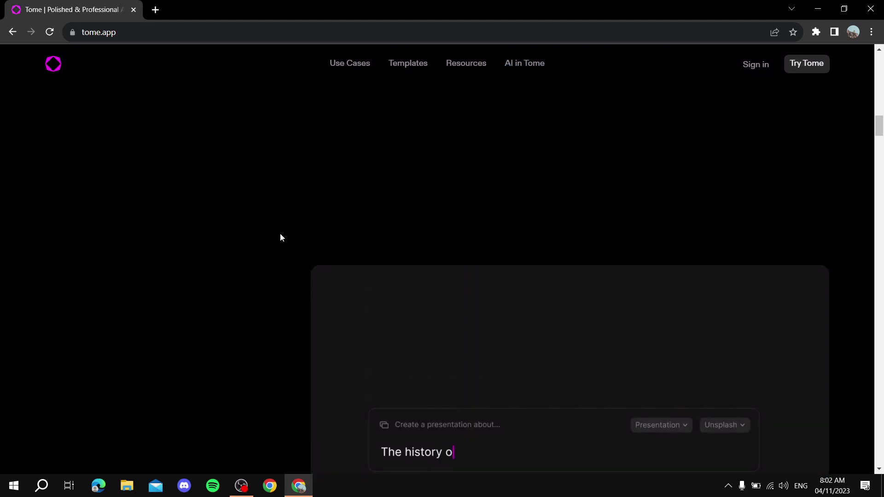
pyautogui.scroll(10, 279, 233)
pyautogui.tripleClick(280, 234)
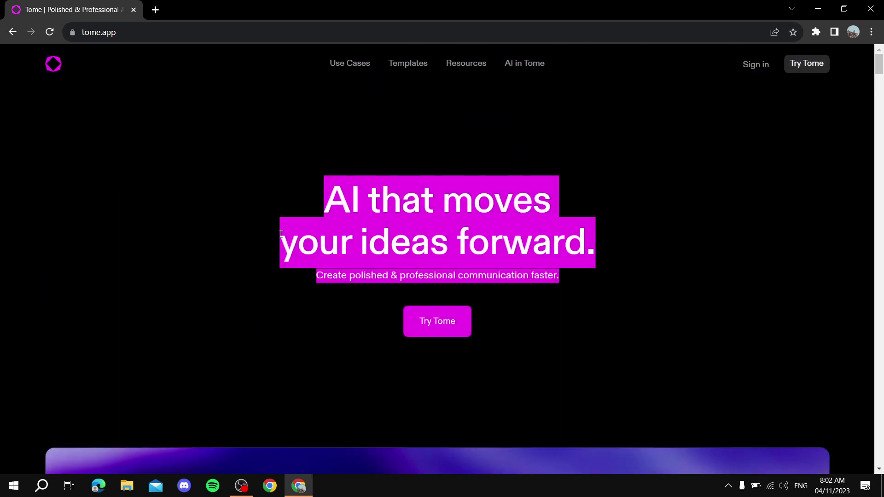
pyautogui.click(195, 272)
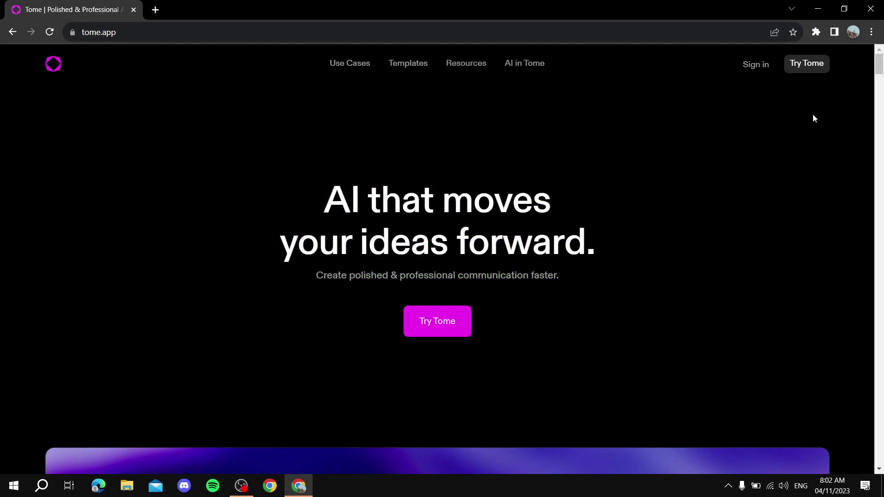
# Sign in to Tome with the existing Google account and close the original homepage tab.
pyautogui.click(818, 69)
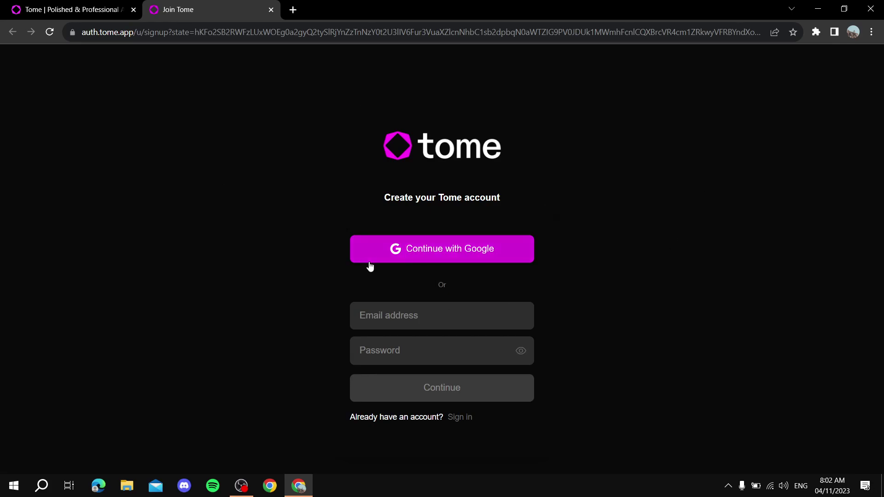
pyautogui.click(414, 318)
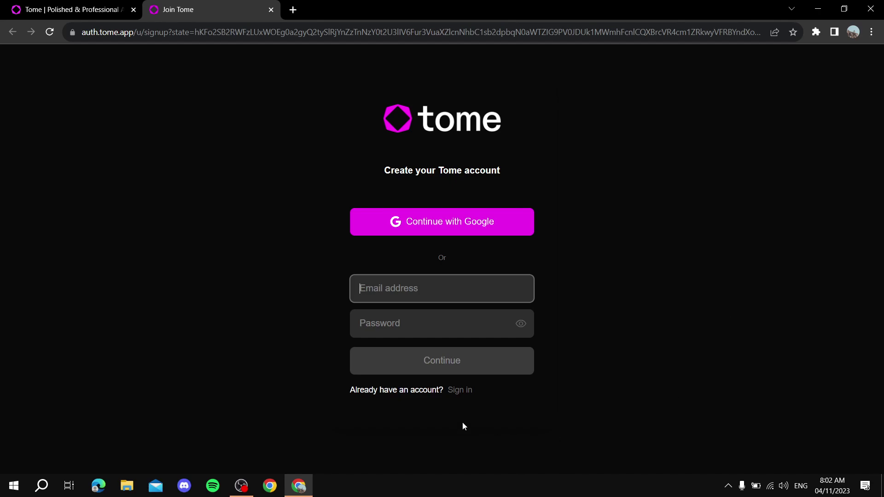
pyautogui.click(455, 390)
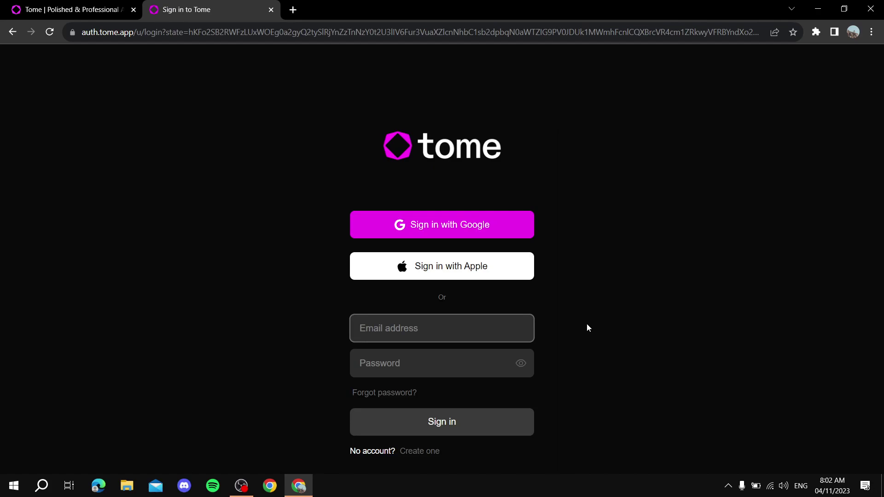
pyautogui.click(481, 224)
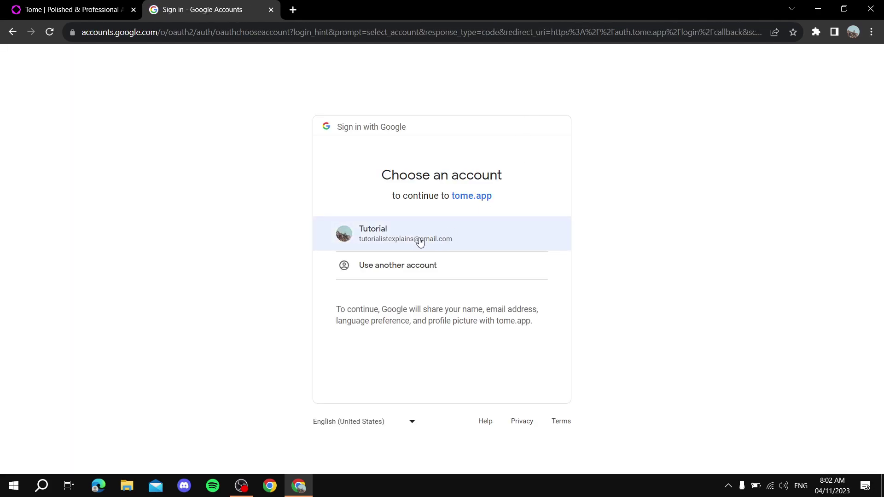
pyautogui.click(421, 240)
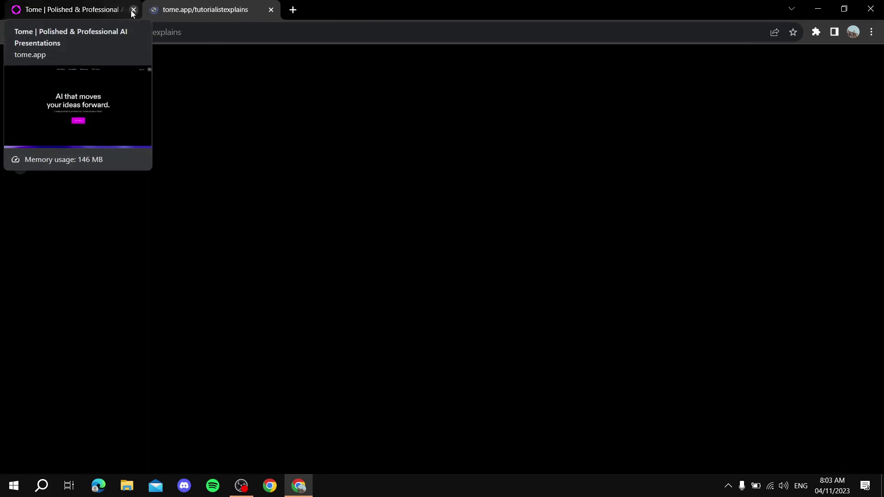
pyautogui.click(133, 9)
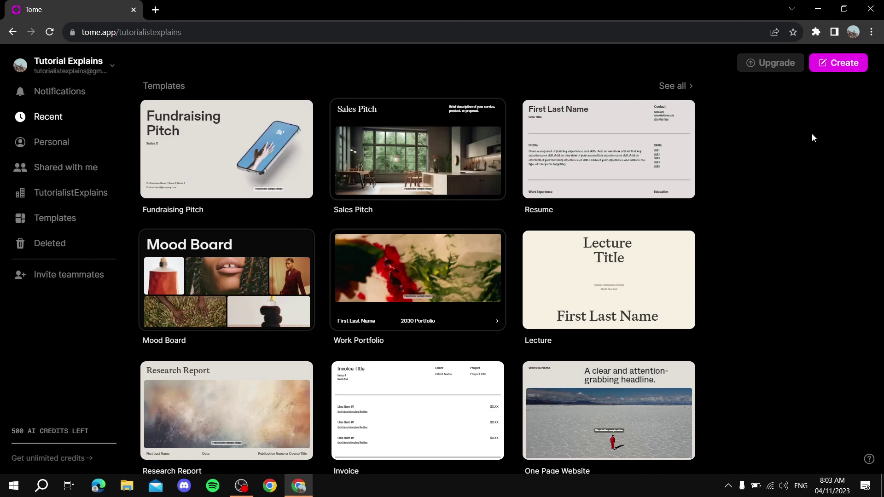
# Create a new blank tome and look through its list of available commands.
pyautogui.click(838, 63)
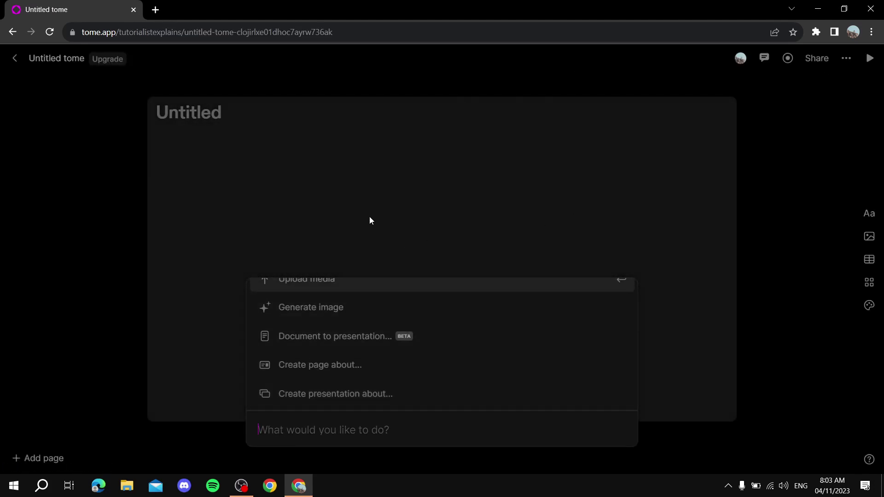
pyautogui.scroll(-4, 424, 372)
pyautogui.scroll(1, 376, 350)
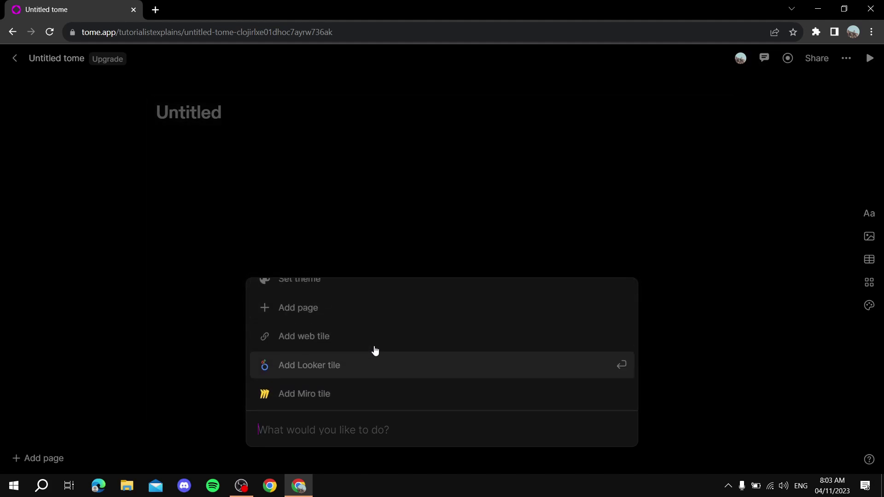
pyautogui.scroll(-3, 375, 350)
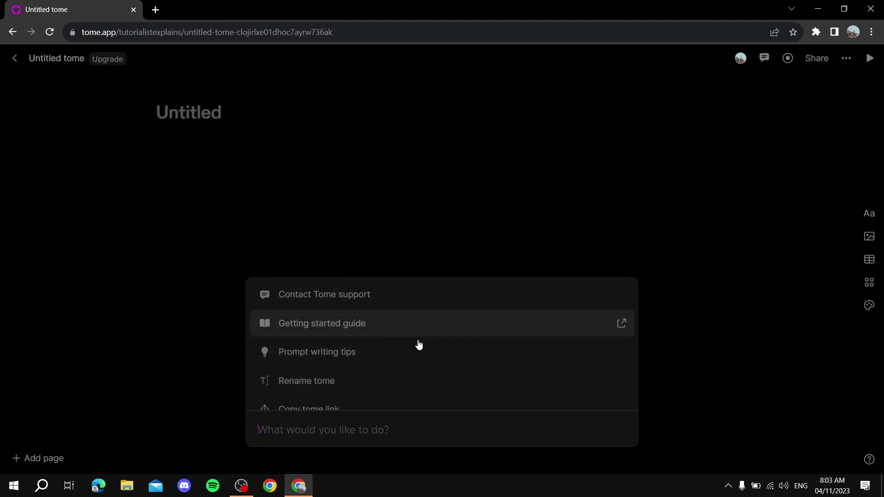
pyautogui.scroll(6, 418, 350)
pyautogui.scroll(-2, 423, 303)
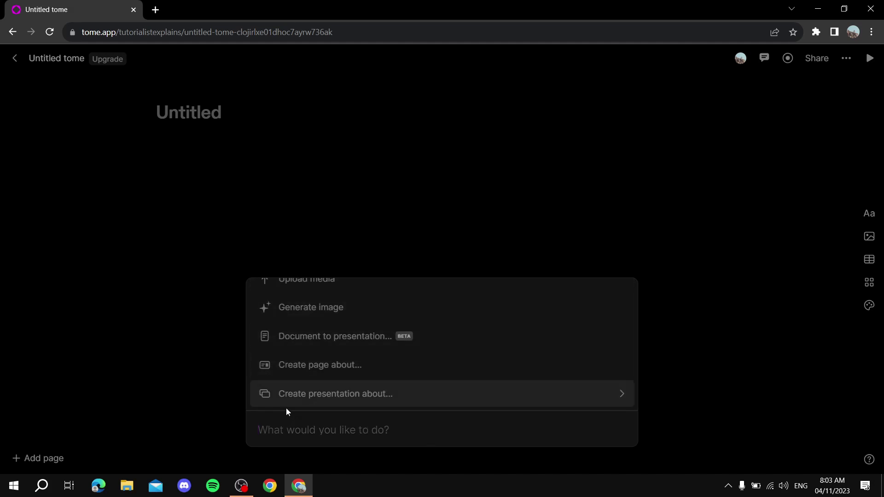
# Generate an outline for a presentation about "Cybersecurity".
pyautogui.click(393, 397)
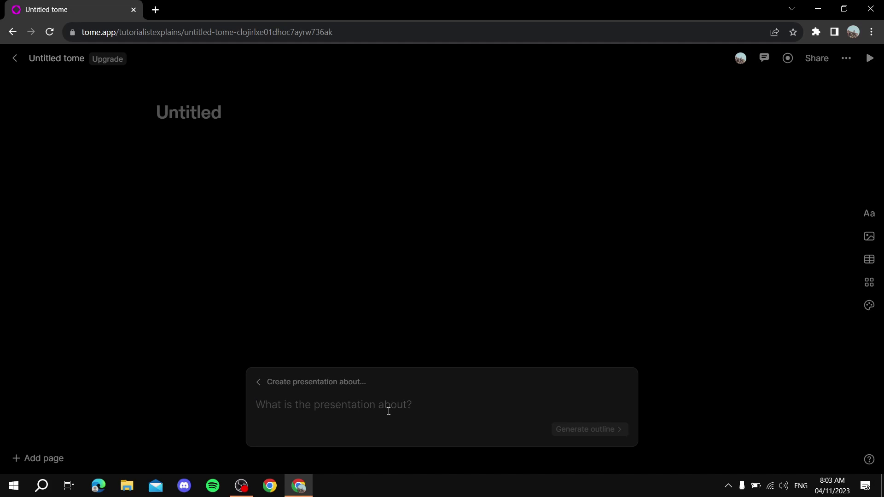
pyautogui.write('Cyb')
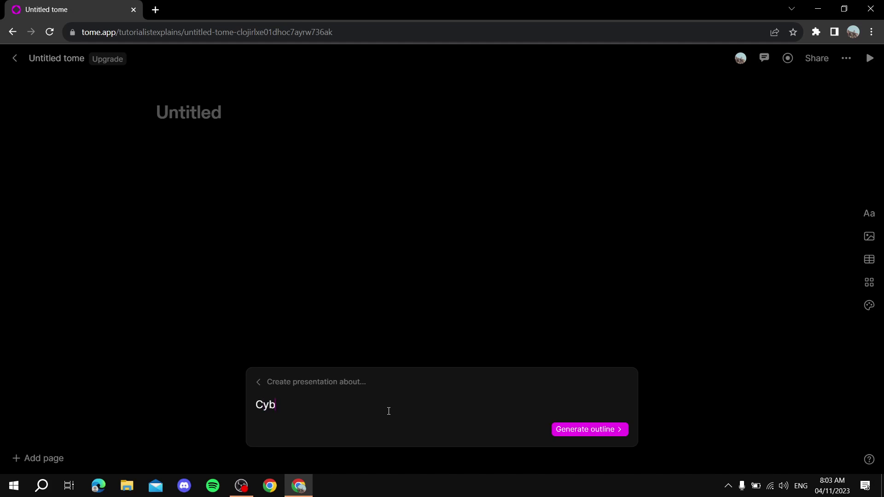
pyautogui.write('erse')
pyautogui.write('cuir')
pyautogui.press('BackSpace')
pyautogui.write('irty')
pyautogui.press('BackSpace')
pyautogui.press('BackSpace')
pyautogui.press('BackSpace')
pyautogui.press('BackSpace')
pyautogui.press('BackSpace')
pyautogui.write('urity')
pyautogui.click(576, 430)
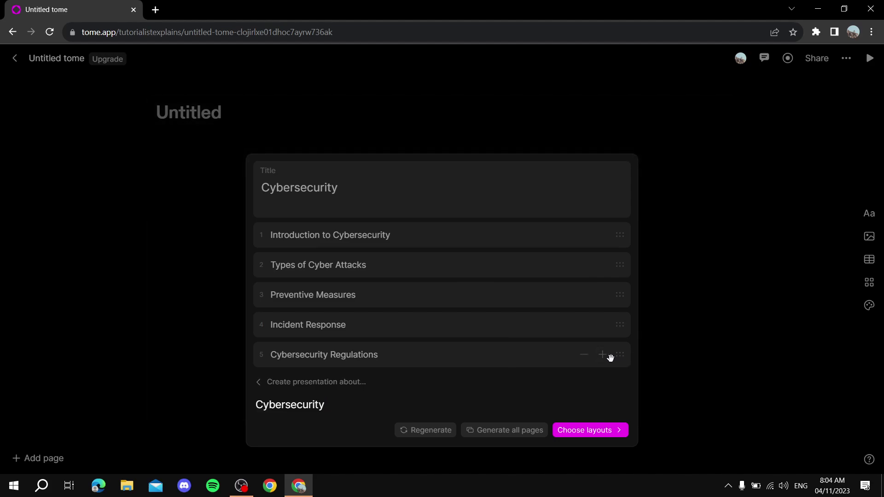
# Try adding and removing blank outline entries, and remove the Cybersecurity Regulations entry.
pyautogui.click(603, 359)
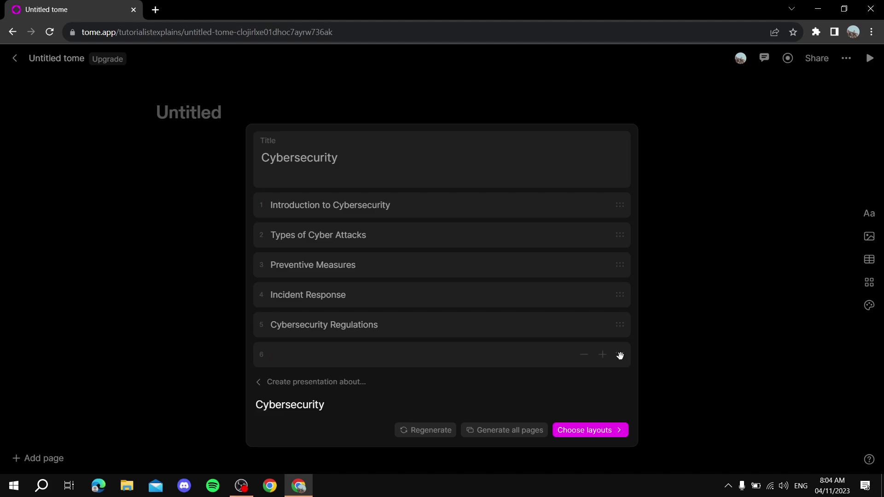
pyautogui.click(589, 356)
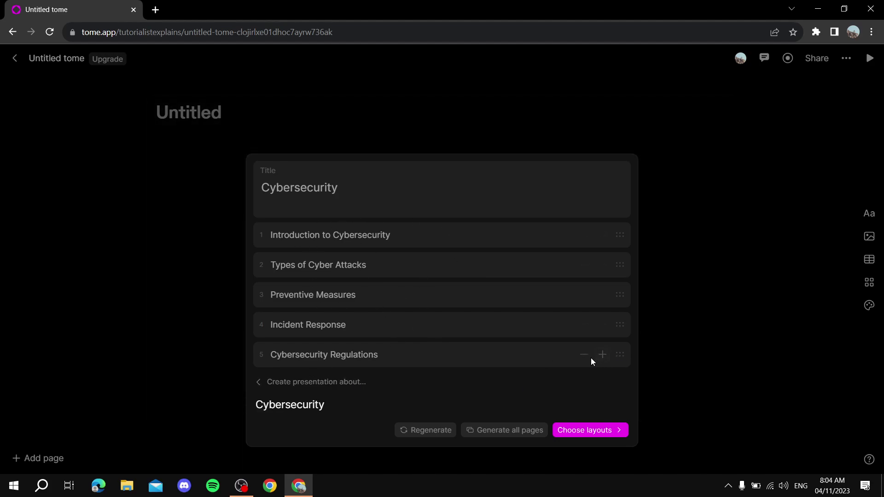
pyautogui.click(584, 354)
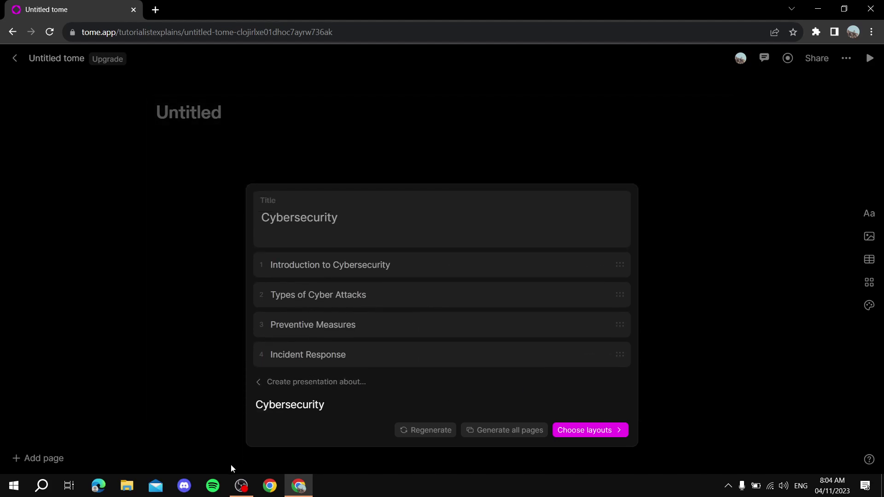
pyautogui.click(601, 355)
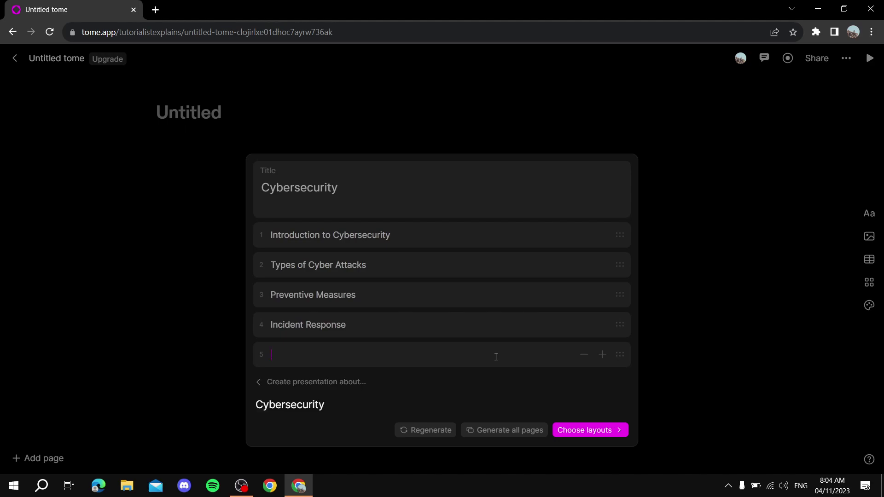
pyautogui.click(583, 361)
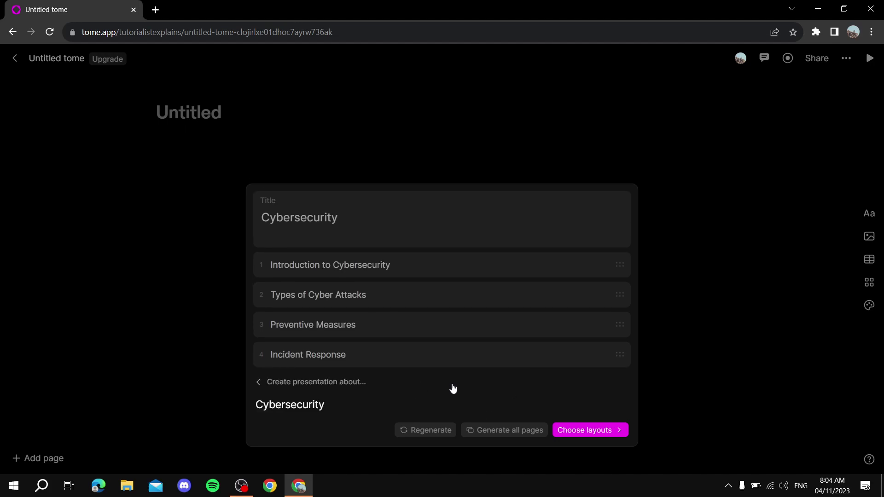
pyautogui.click(527, 383)
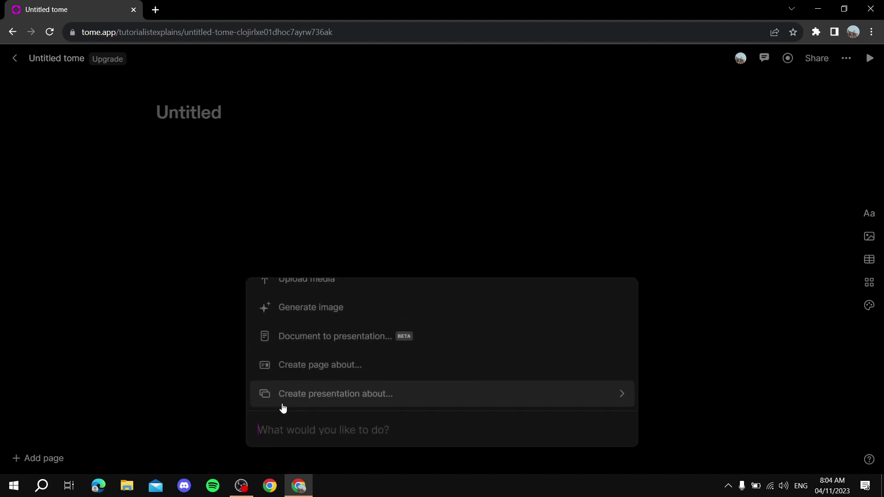
# Start the presentation prompt again and generate a fresh outline for the topic "Cybersecurity".
pyautogui.click(351, 404)
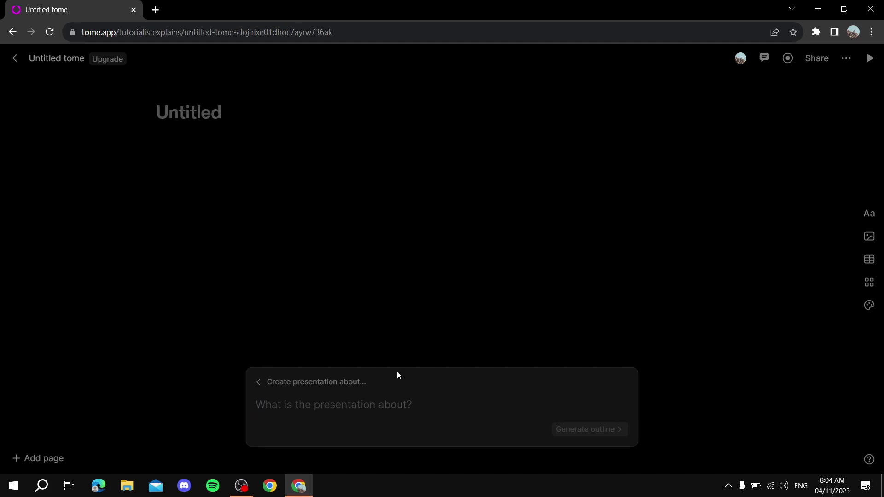
pyautogui.write('Cybersecurity')
pyautogui.press('Return')
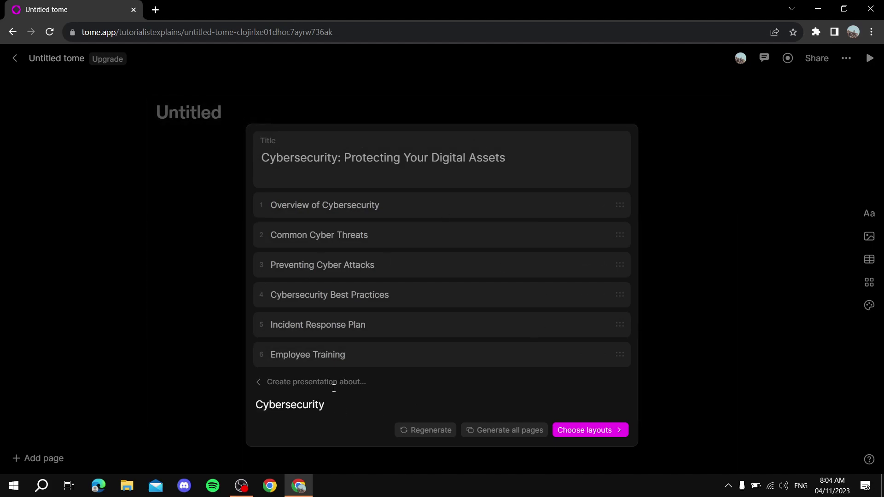
# Remove the Employee Training and Incident Response Plan entries from the outline and regenerate it.
pyautogui.click(584, 355)
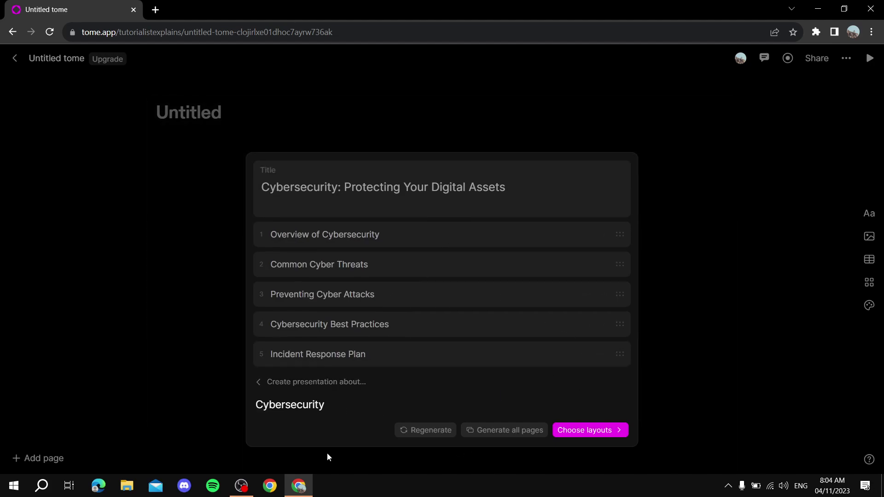
pyautogui.click(583, 355)
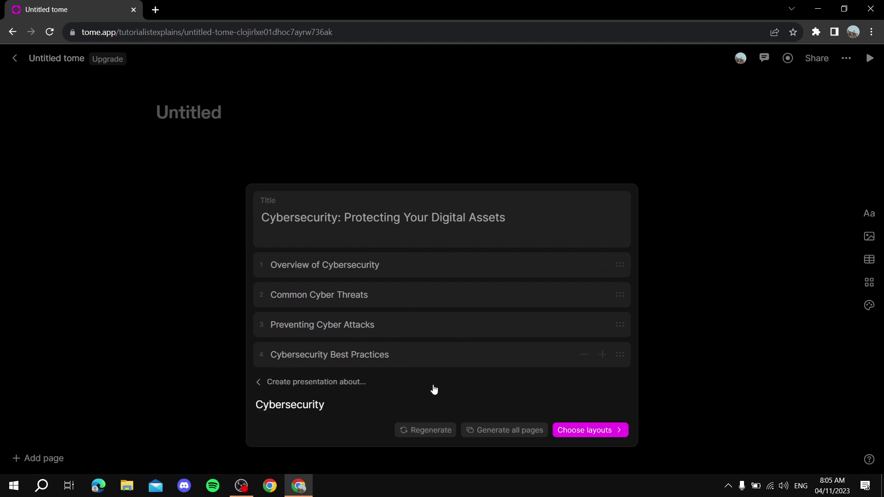
pyautogui.click(434, 430)
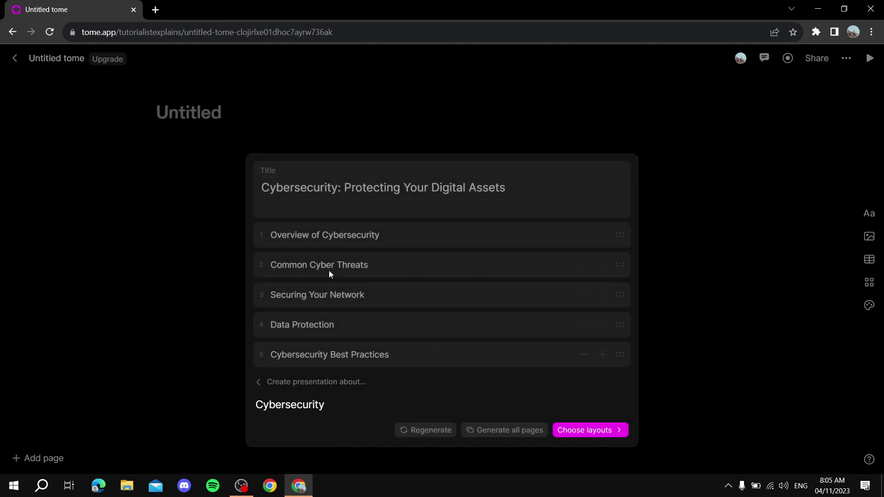
# Remove the Cybersecurity Best Practices entry from the outline and continue to choosing page layouts.
pyautogui.click(583, 355)
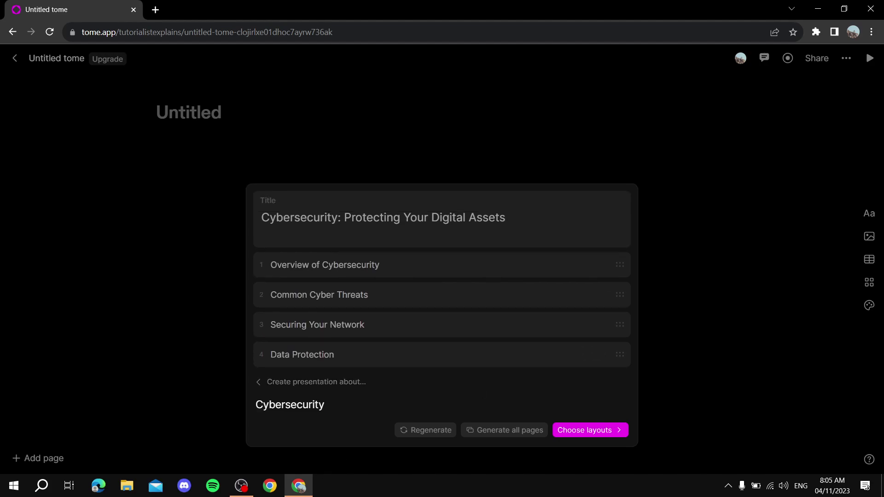
pyautogui.click(564, 435)
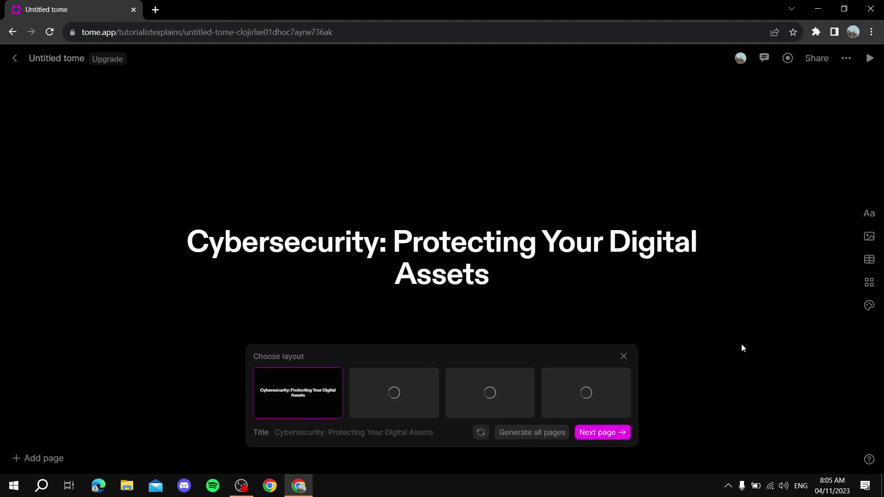
# Compare the title page layouts, choose the one with the round vault lock image, and continue to the following page.
pyautogui.click(393, 392)
pyautogui.click(483, 393)
pyautogui.click(563, 400)
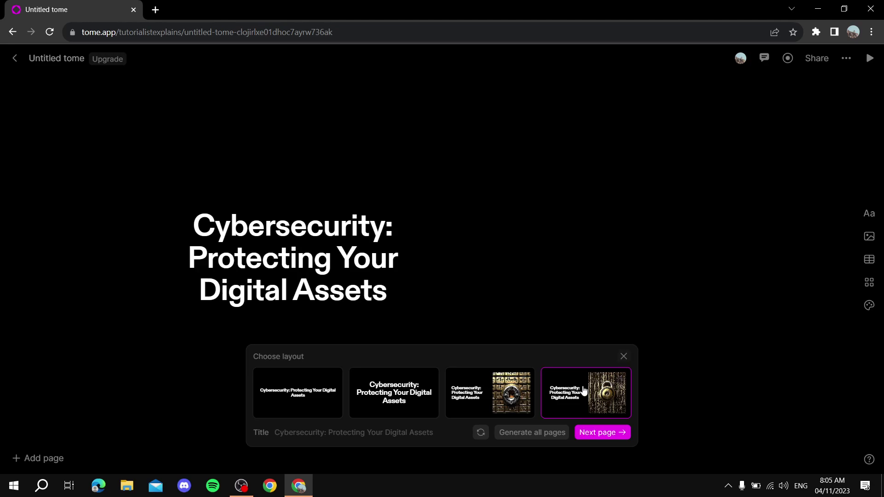
pyautogui.click(405, 394)
pyautogui.click(303, 398)
pyautogui.click(477, 395)
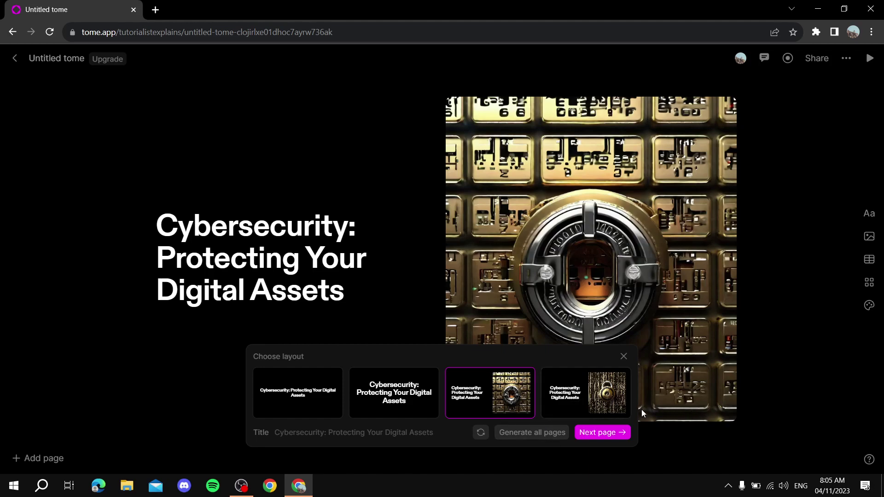
pyautogui.click(610, 434)
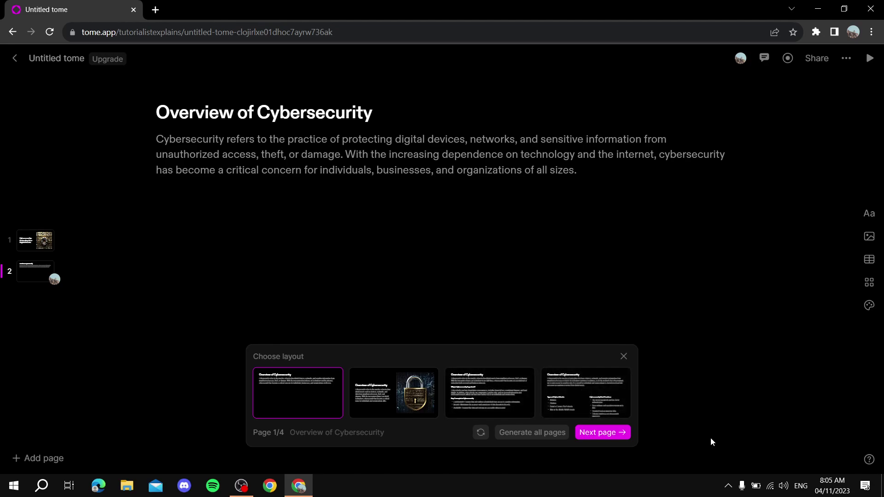
# Choose the layout with text beside a padlock image for the Overview of Cybersecurity page, and generate all remaining pages.
pyautogui.click(386, 396)
pyautogui.click(293, 397)
pyautogui.click(481, 392)
pyautogui.click(586, 396)
pyautogui.click(419, 397)
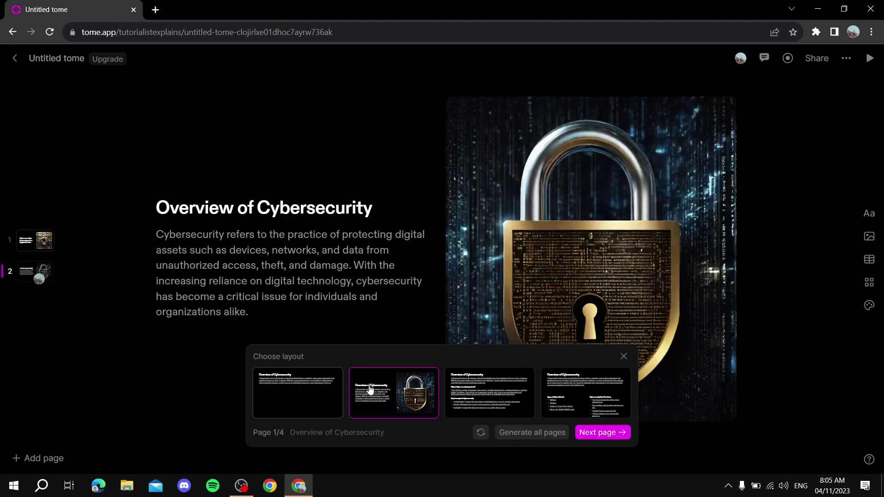
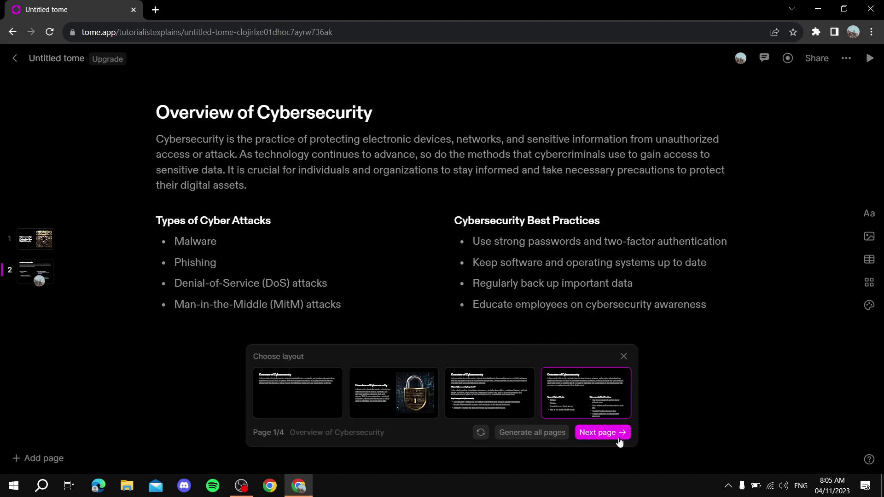
pyautogui.click(390, 401)
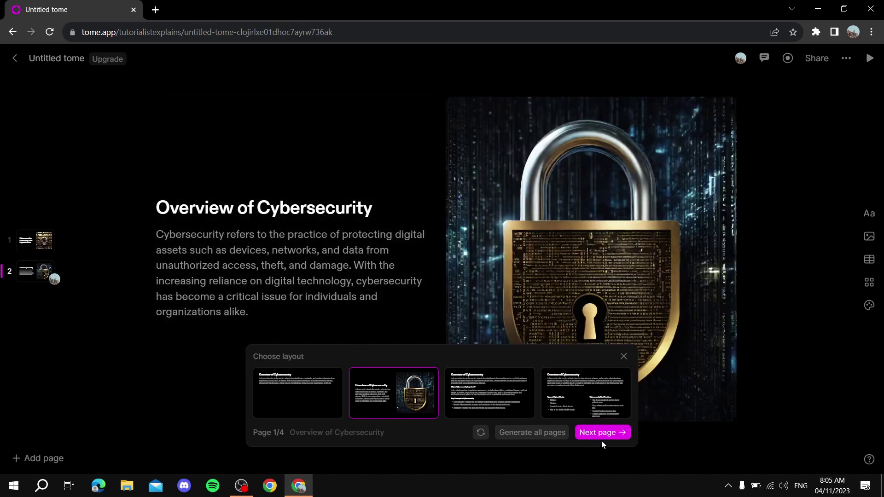
pyautogui.click(603, 434)
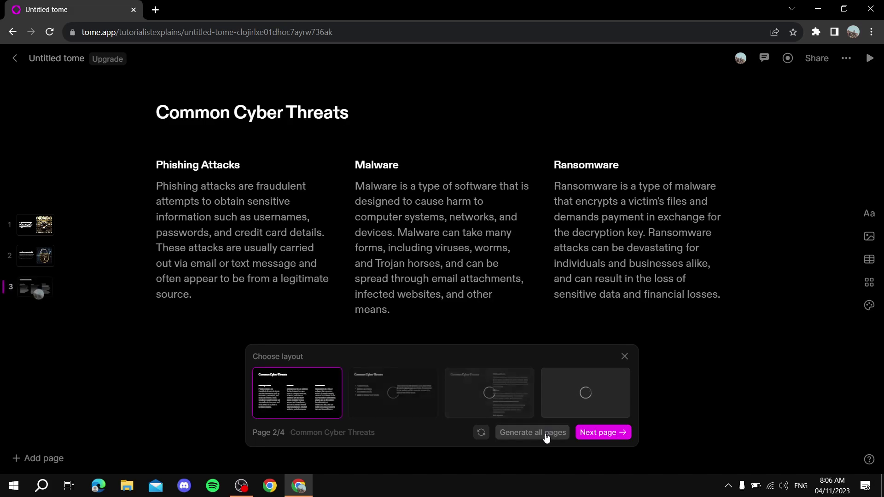
pyautogui.click(538, 432)
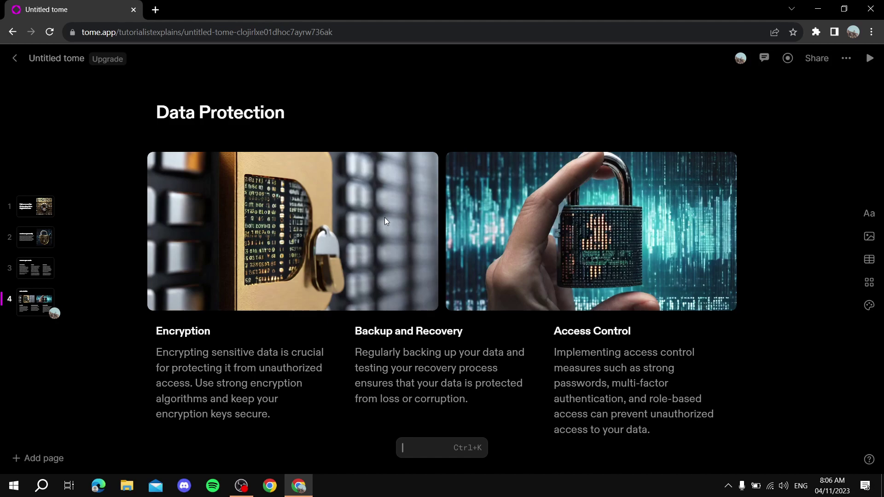
# Review the content and images on each of the four generated pages.
pyautogui.click(33, 207)
pyautogui.click(33, 238)
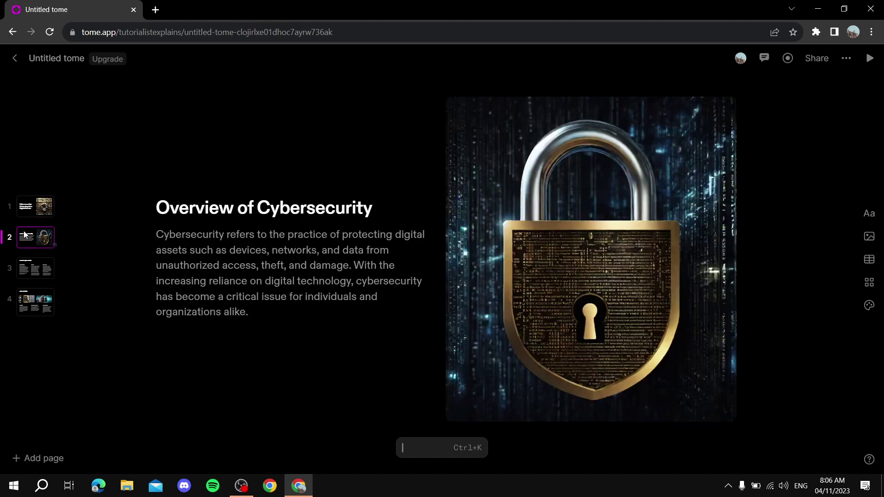
pyautogui.click(34, 268)
pyautogui.click(32, 311)
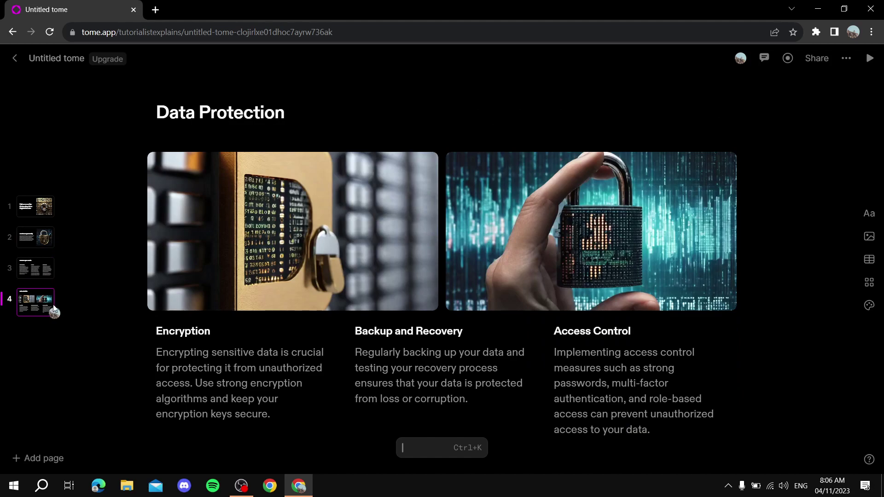
pyautogui.click(37, 207)
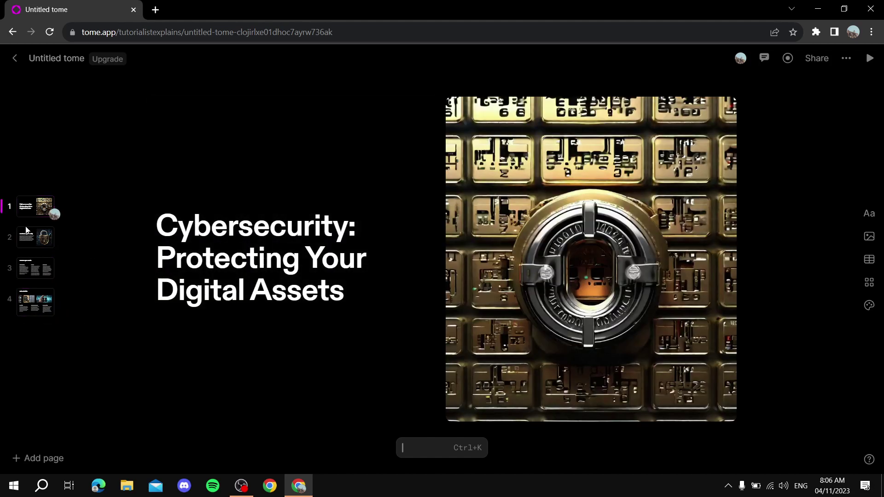
pyautogui.click(28, 232)
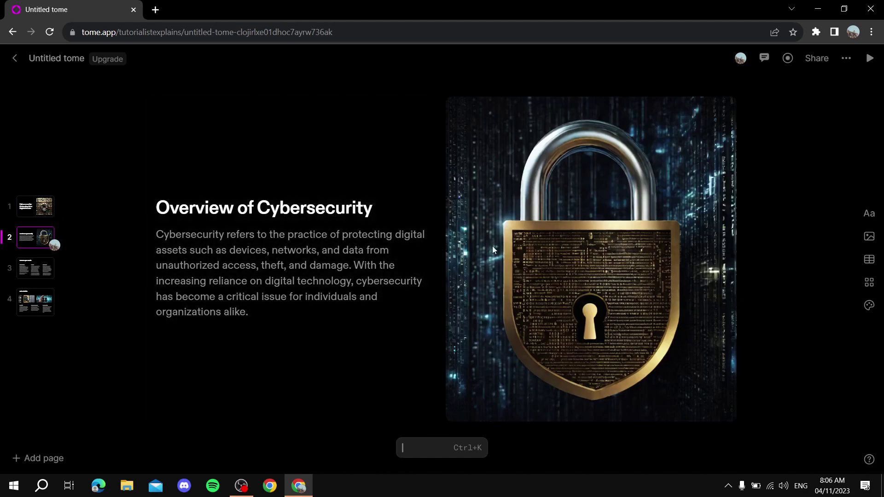
pyautogui.click(44, 277)
pyautogui.click(29, 299)
pyautogui.click(34, 275)
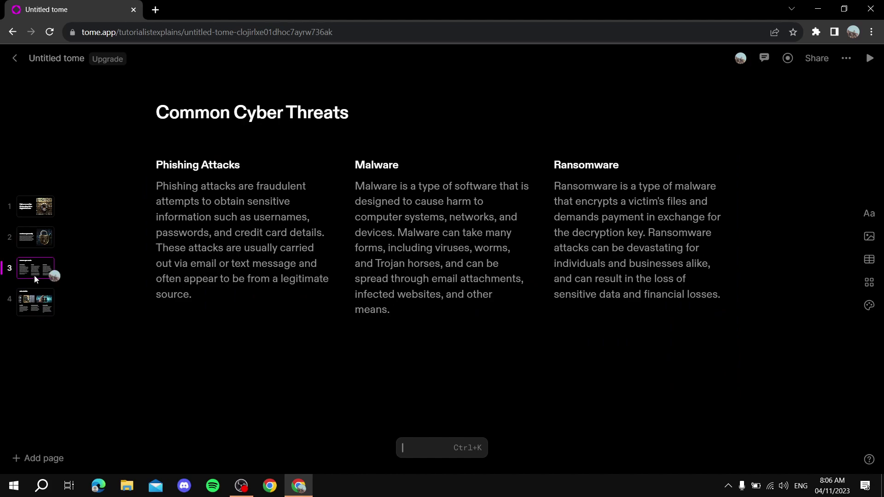
# Try the Fit and Fill sizes on the Overview of Cybersecurity page's padlock image, and give it a custom size of 101%.
pyautogui.click(37, 233)
pyautogui.click(604, 270)
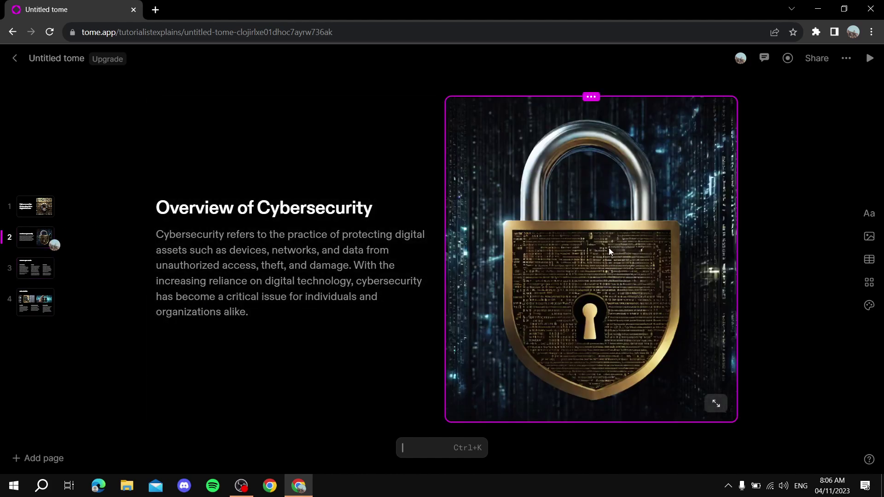
pyautogui.click(591, 98)
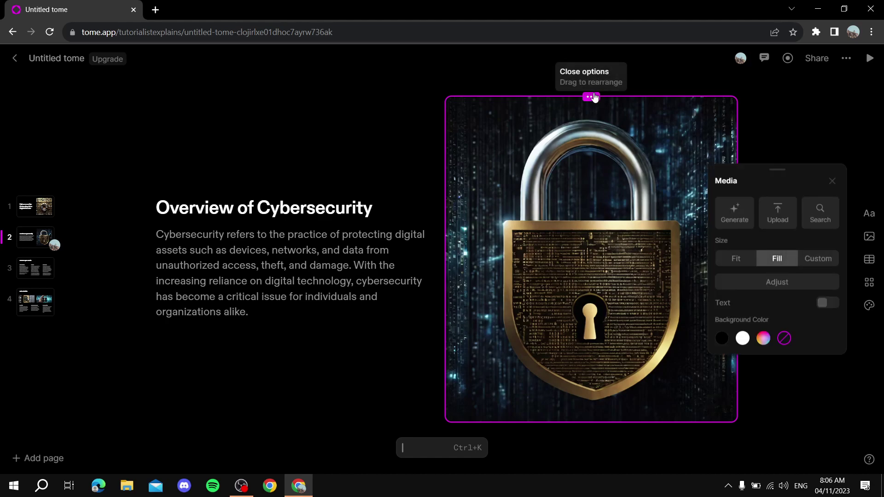
pyautogui.click(739, 258)
pyautogui.click(786, 265)
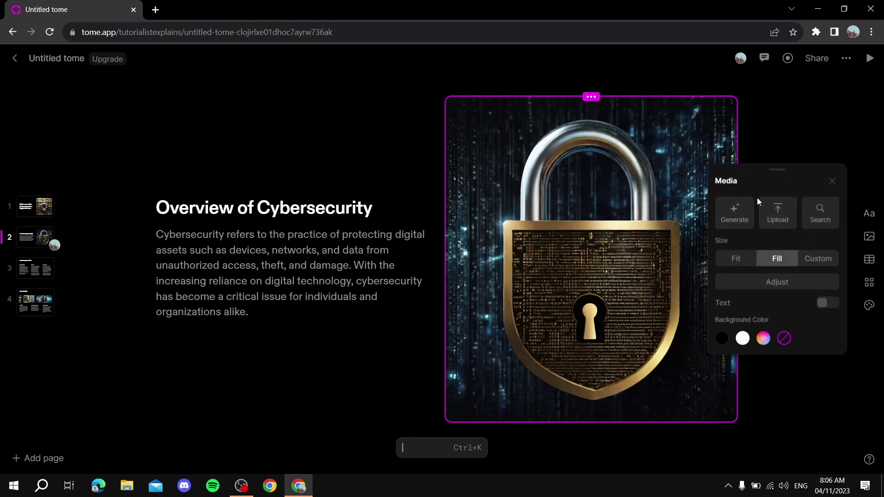
pyautogui.click(818, 259)
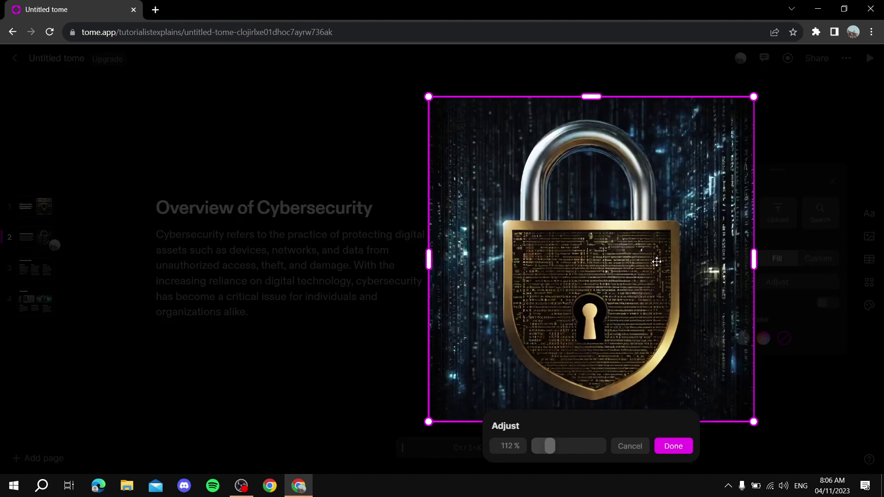
pyautogui.moveTo(754, 260); pyautogui.dragTo(735, 263)
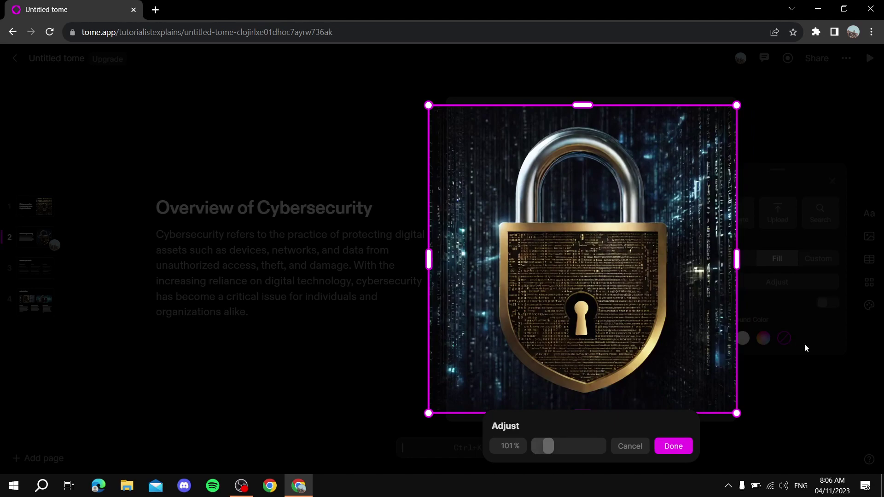
pyautogui.click(685, 383)
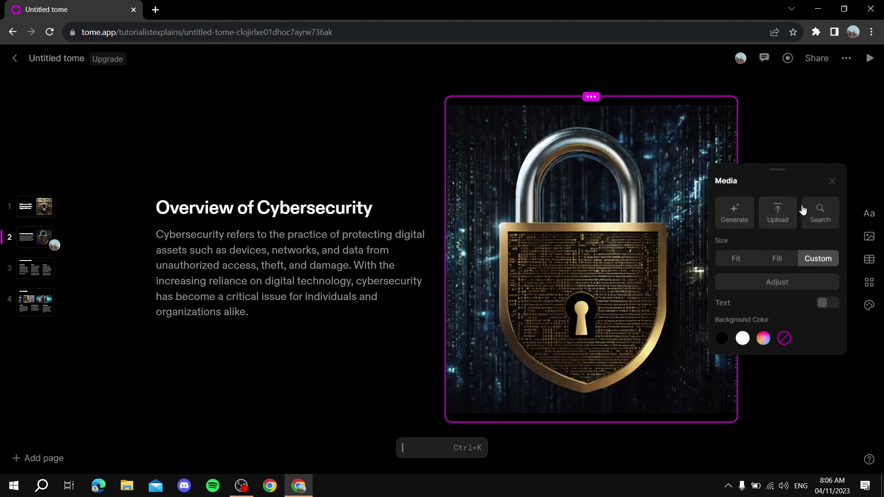
# Examine the AI generation prompt behind the padlock image and close the media options.
pyautogui.click(734, 212)
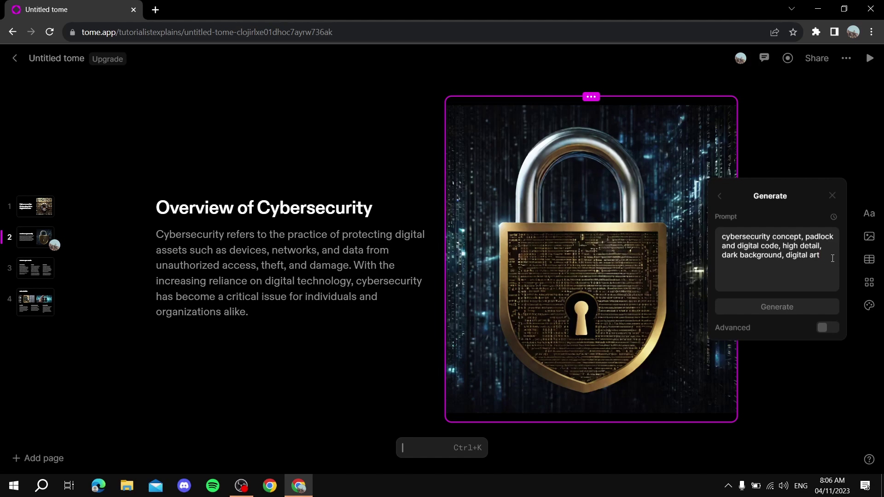
pyautogui.click(722, 202)
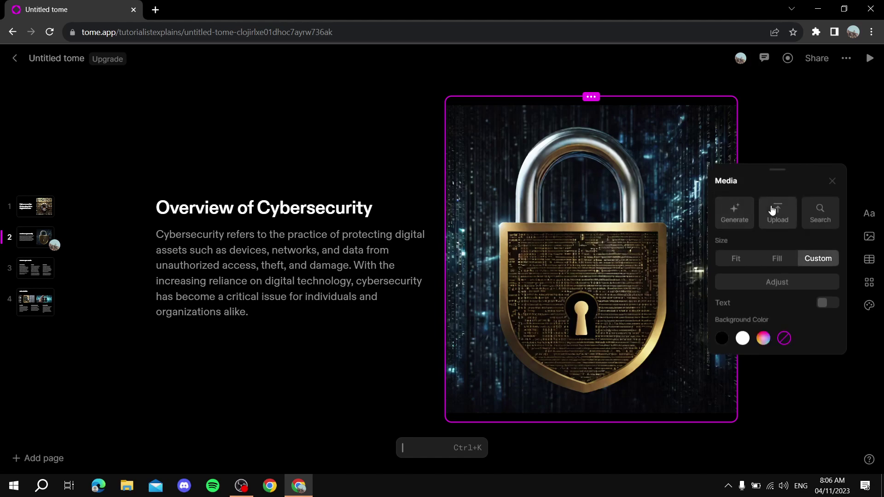
pyautogui.click(743, 214)
pyautogui.moveTo(824, 263); pyautogui.dragTo(717, 240)
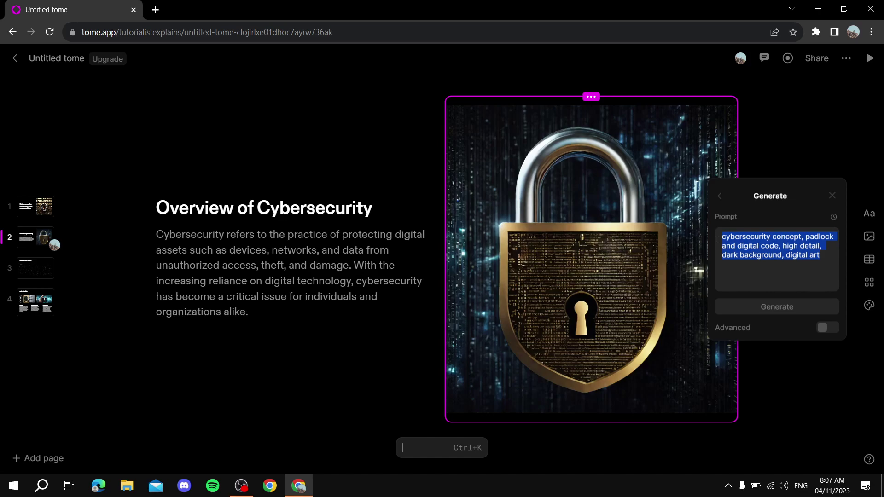
pyautogui.click(720, 204)
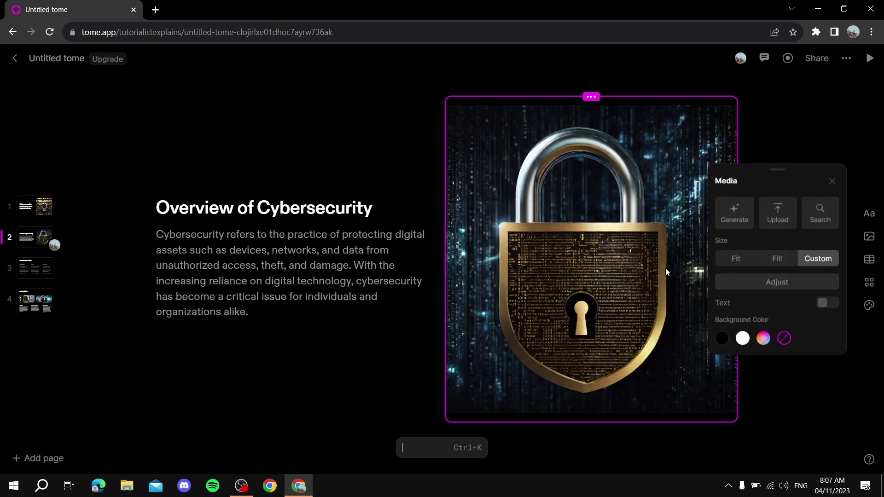
pyautogui.click(795, 423)
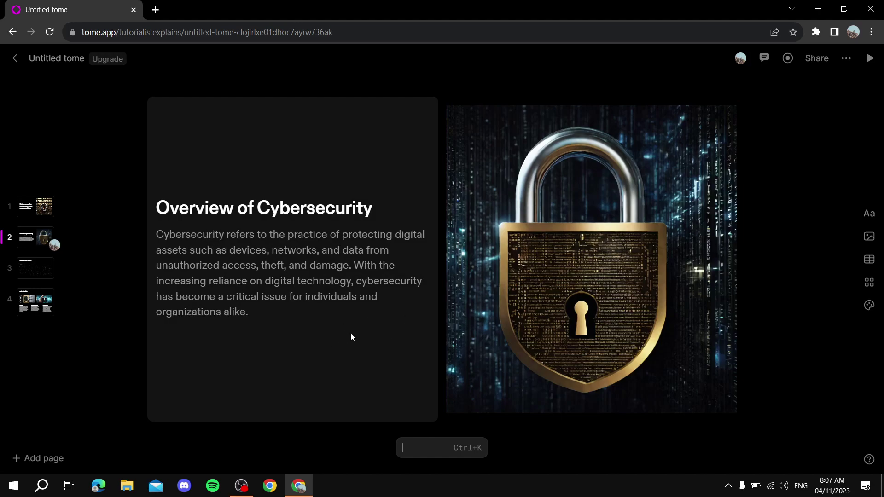
# Rewrite the last sentence of the Overview of Cybersecurity text with AI, and retype its ending "s.".
pyautogui.click(352, 261)
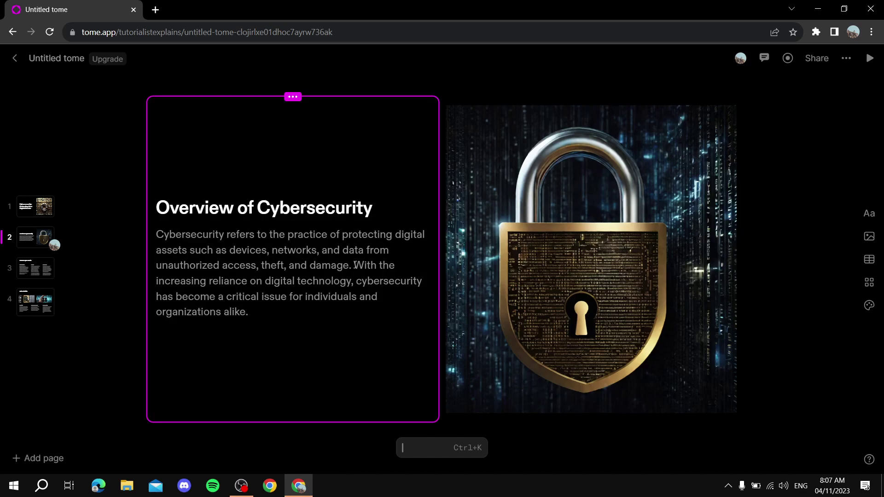
pyautogui.moveTo(352, 262); pyautogui.dragTo(389, 315)
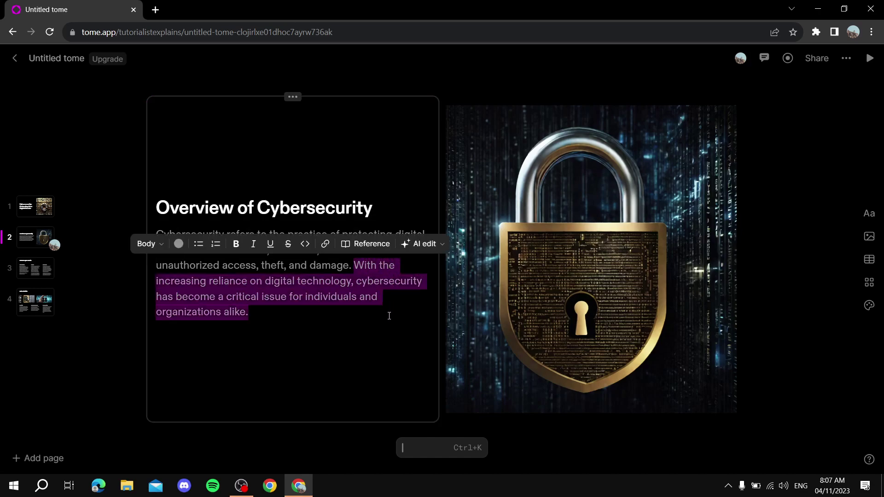
pyautogui.click(439, 248)
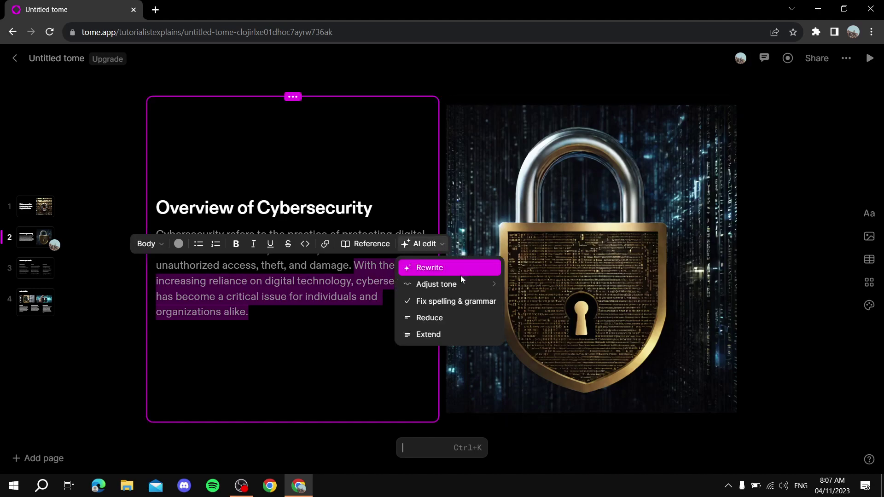
pyautogui.click(432, 273)
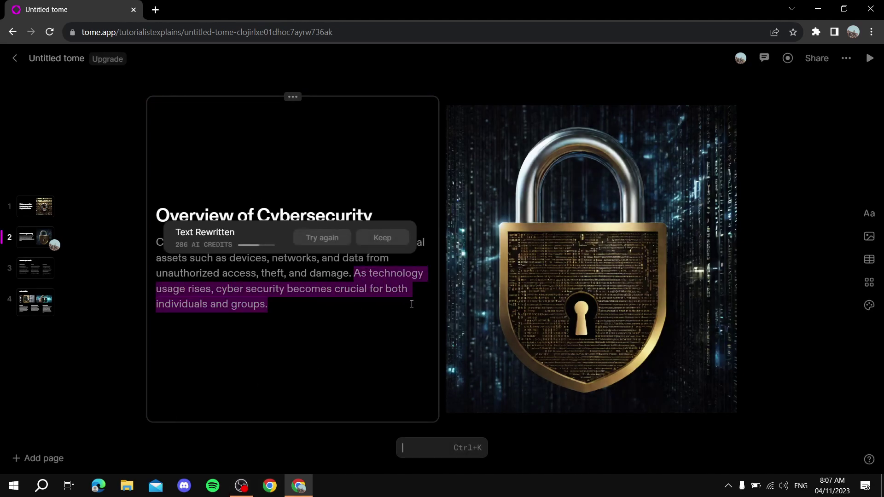
pyautogui.click(333, 310)
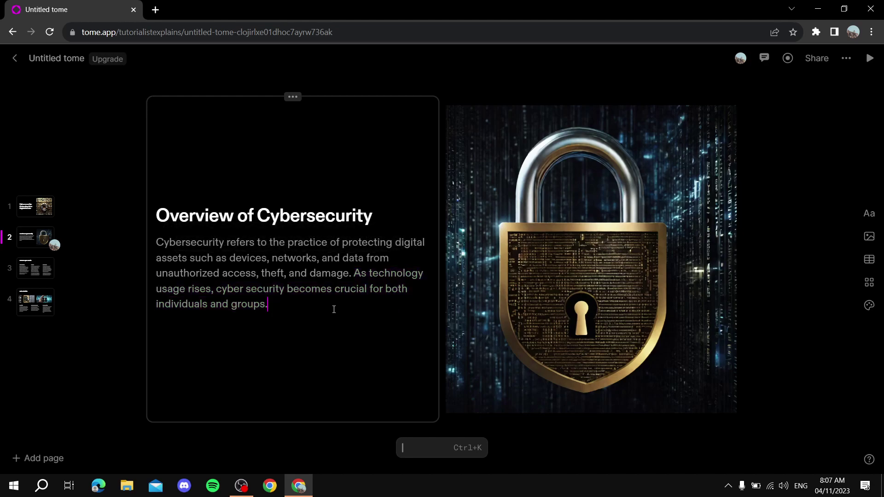
pyautogui.press('BackSpace')
pyautogui.press('BackSpace')
pyautogui.write('s.')
# Rewrite the whole Overview of Cybersecurity paragraph with AI and keep the rewritten text.
pyautogui.moveTo(156, 242); pyautogui.dragTo(292, 306)
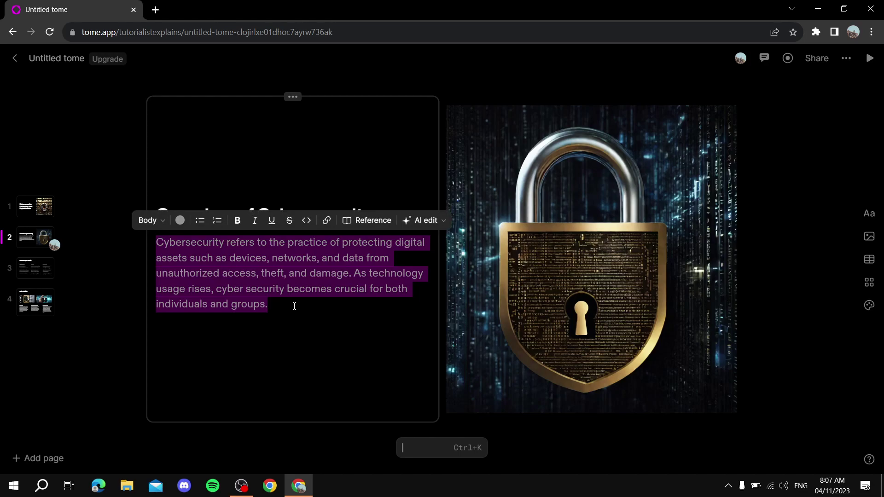
pyautogui.click(405, 221)
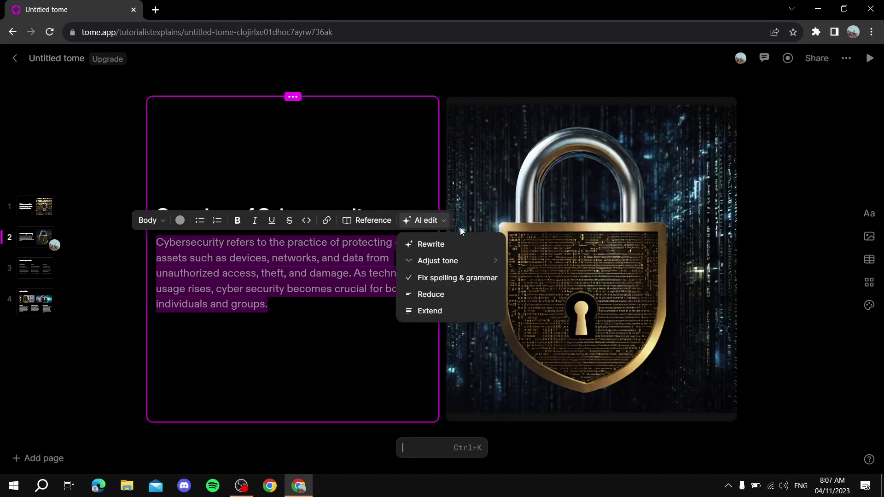
pyautogui.click(448, 244)
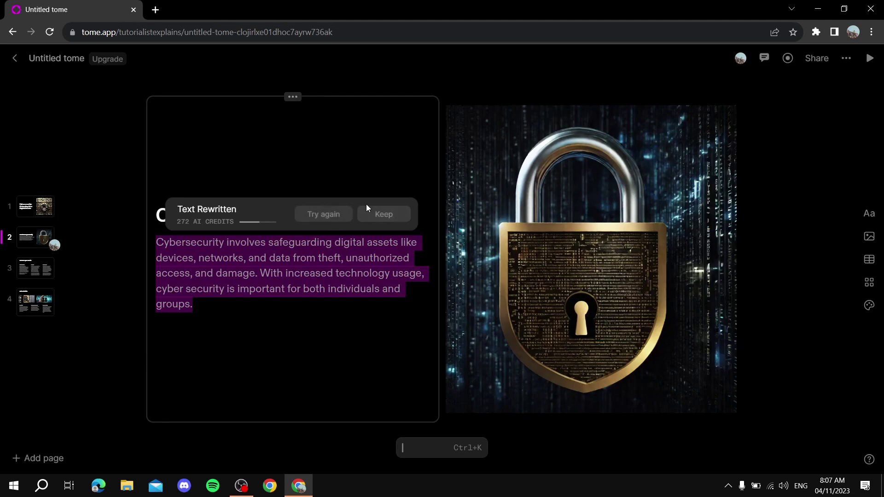
pyautogui.click(395, 214)
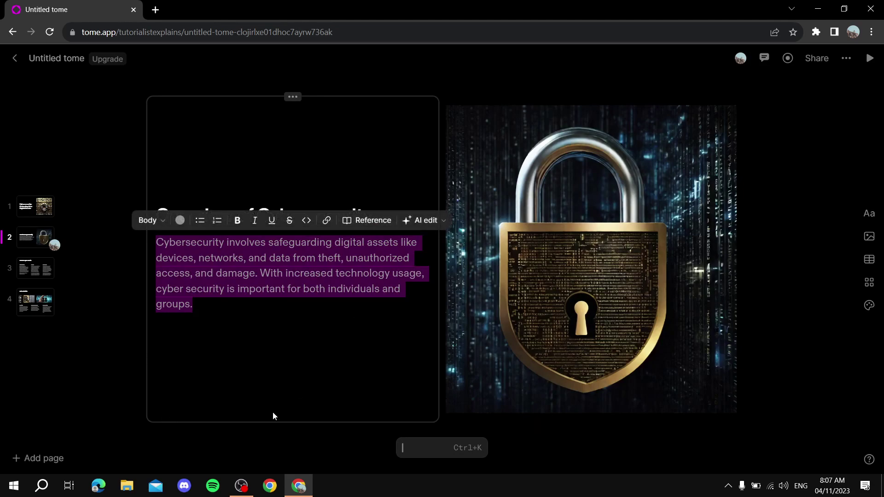
pyautogui.click(307, 391)
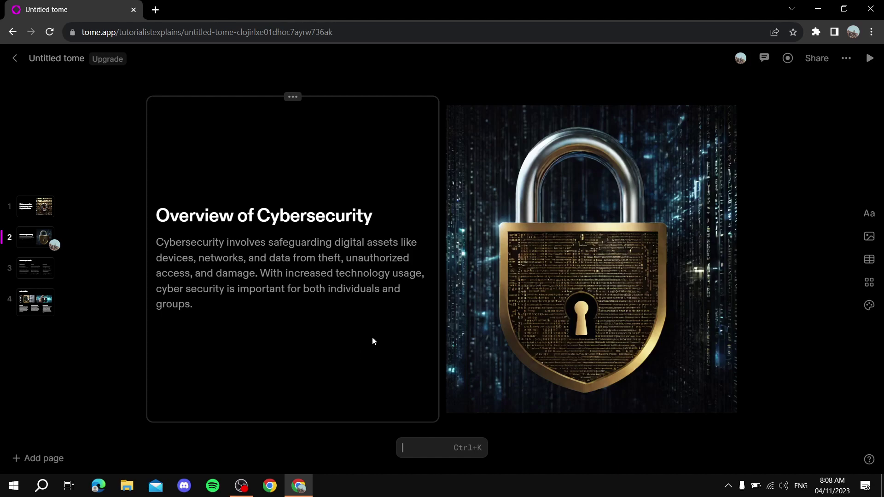
# From the Data Protection page, try the Light, Dune and Ocean themes on the whole tome, and apply the Neptune theme.
pyautogui.click(36, 278)
pyautogui.click(44, 299)
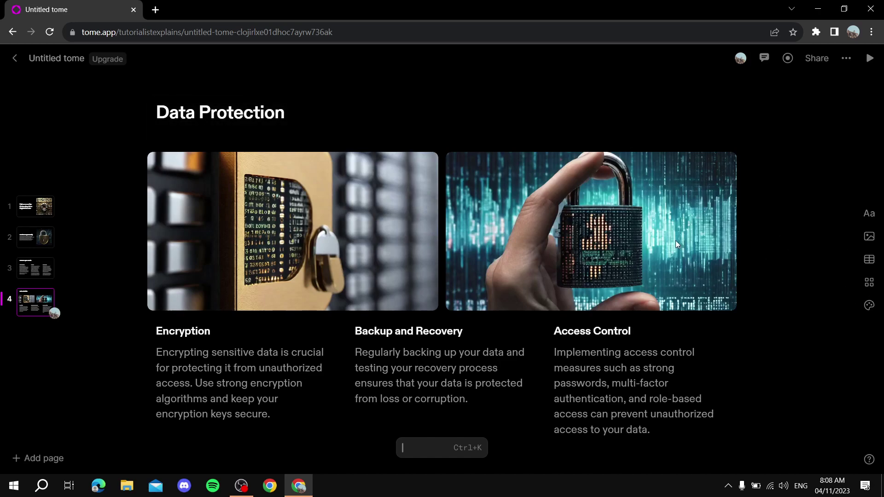
pyautogui.click(869, 306)
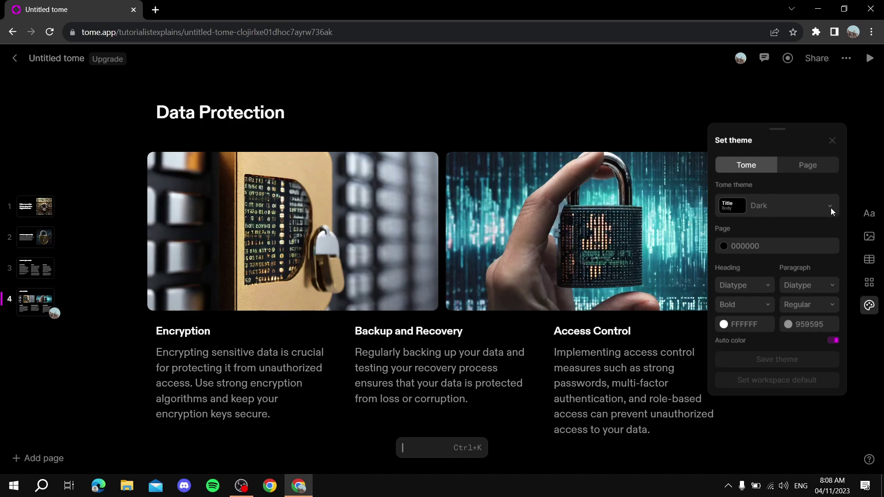
pyautogui.click(804, 203)
pyautogui.click(793, 251)
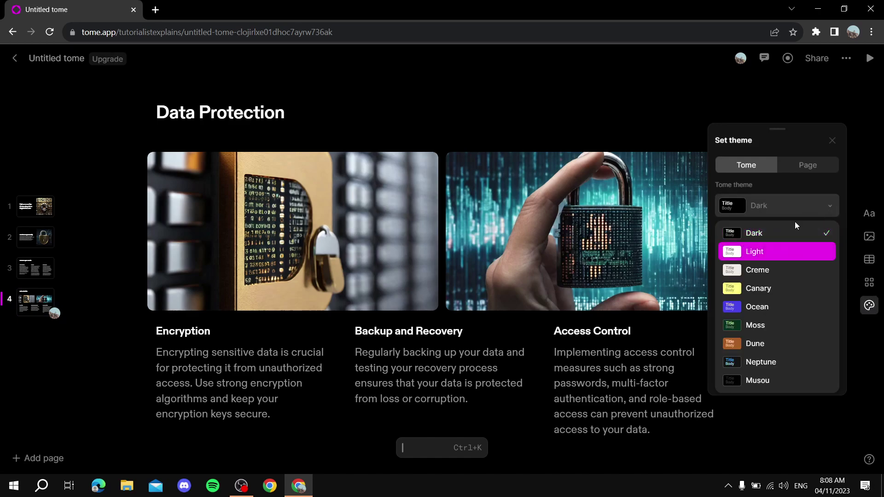
pyautogui.click(802, 205)
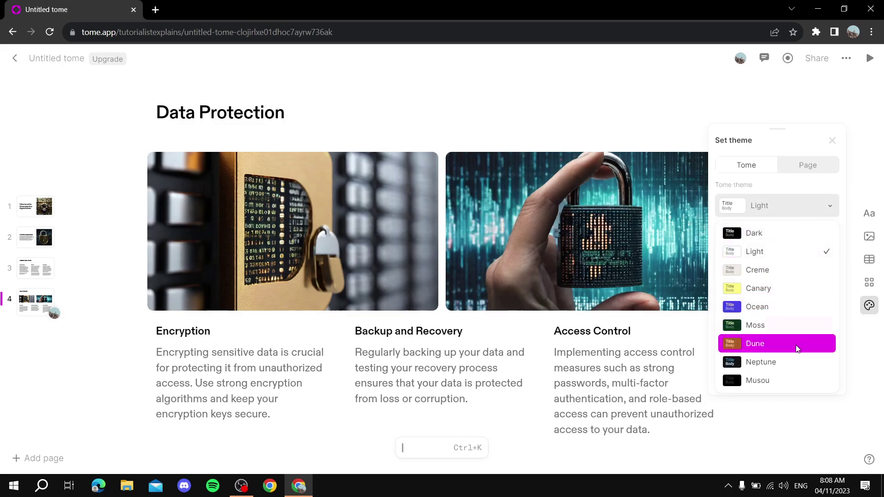
pyautogui.click(786, 343)
pyautogui.click(796, 203)
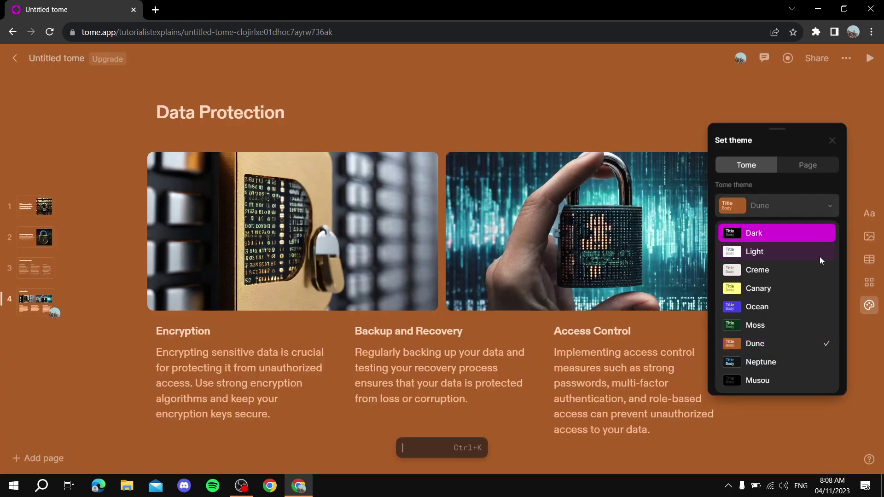
pyautogui.click(804, 303)
pyautogui.click(794, 202)
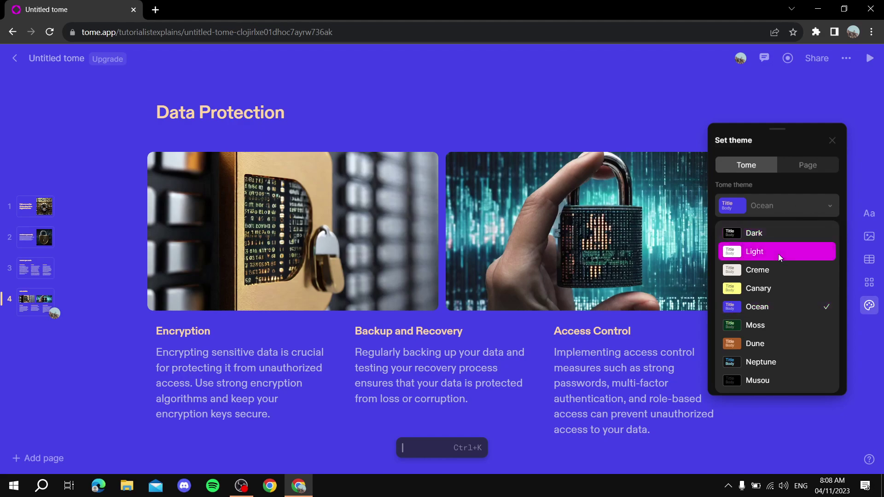
pyautogui.click(794, 360)
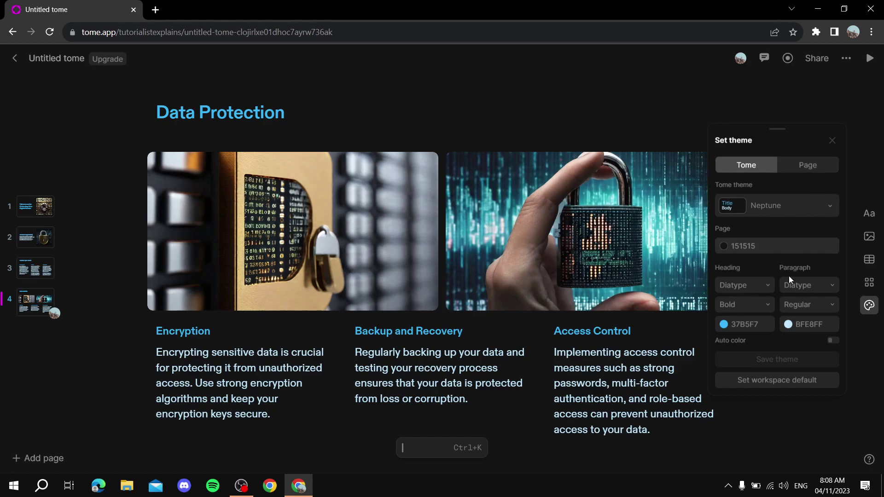
# Try the Heavy weight for the headings in the tome's theme, and return them to Bold.
pyautogui.click(764, 285)
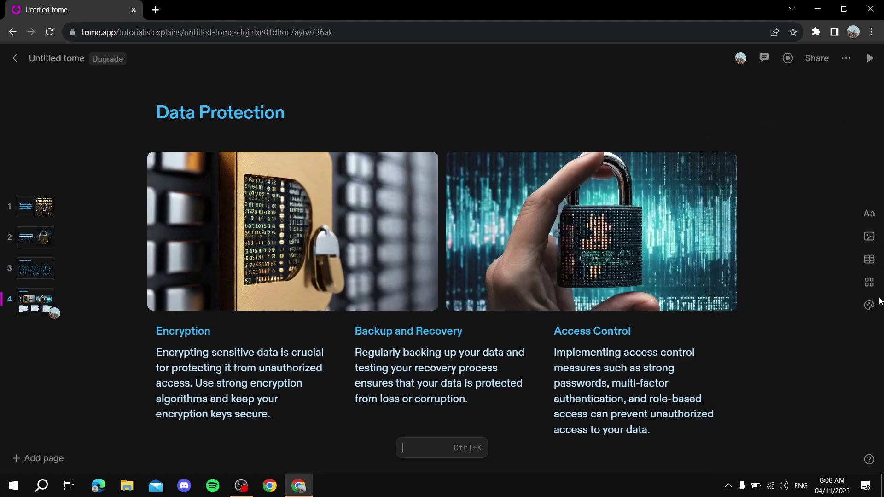
pyautogui.click(869, 308)
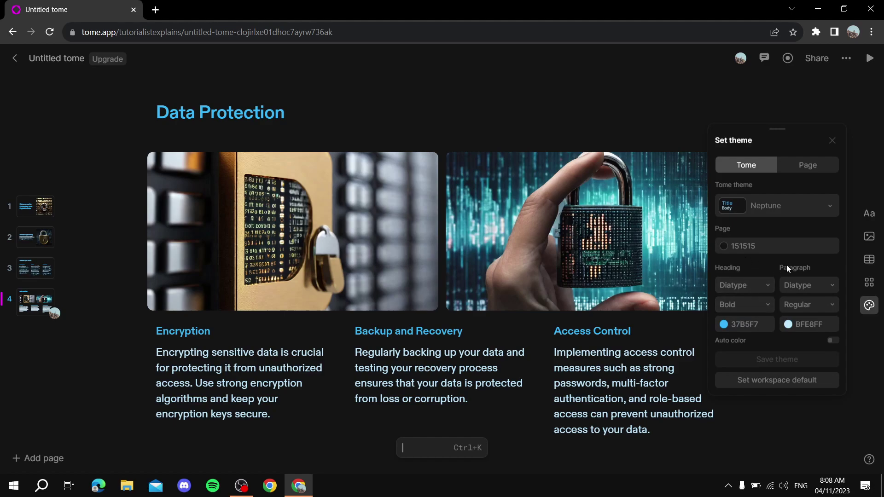
pyautogui.click(759, 306)
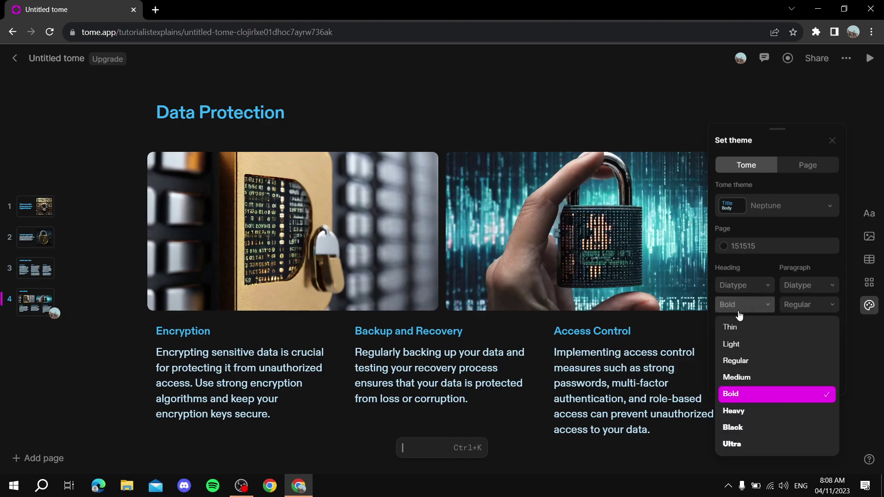
pyautogui.click(763, 414)
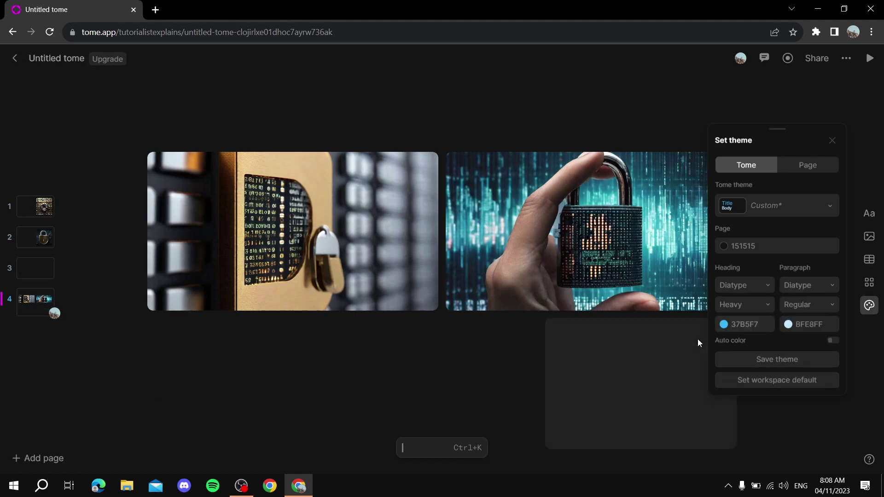
pyautogui.click(742, 306)
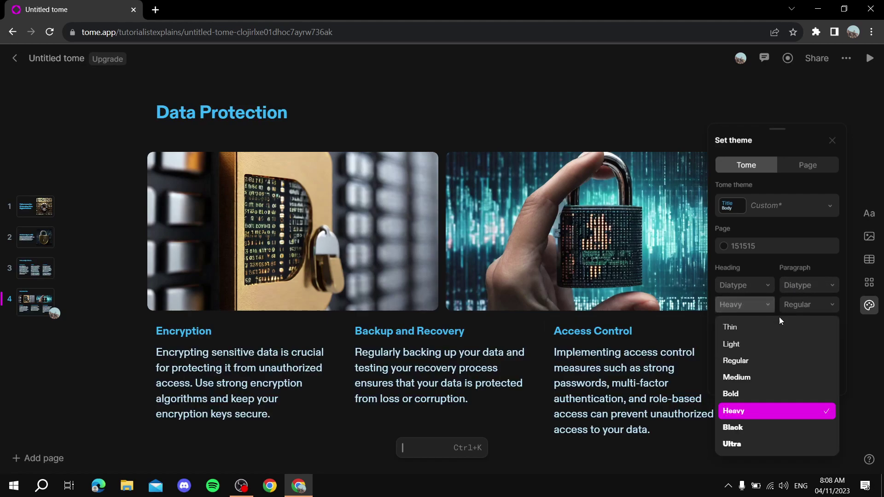
pyautogui.click(764, 394)
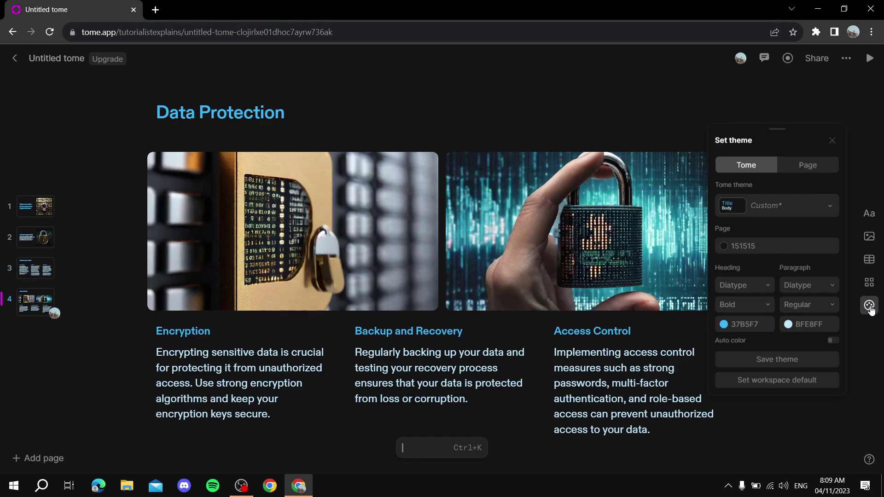
# Apply the Dark theme to the Common Cyber Threats page only.
pyautogui.click(801, 167)
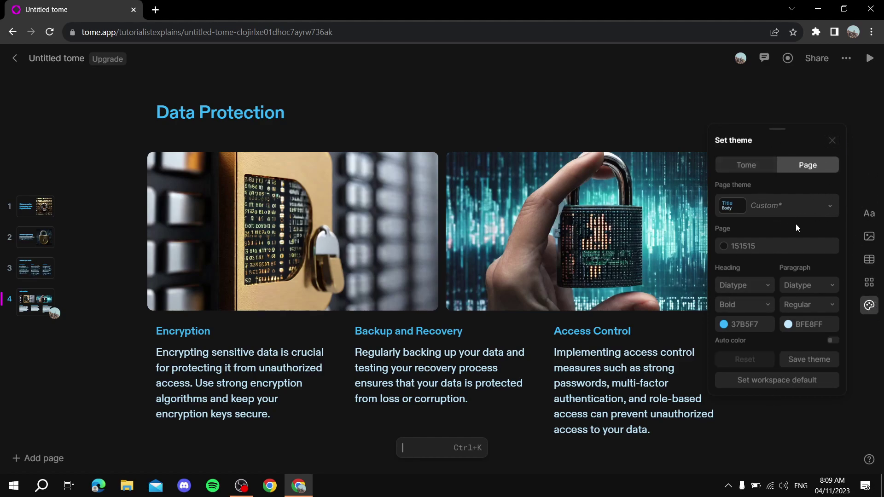
pyautogui.click(820, 202)
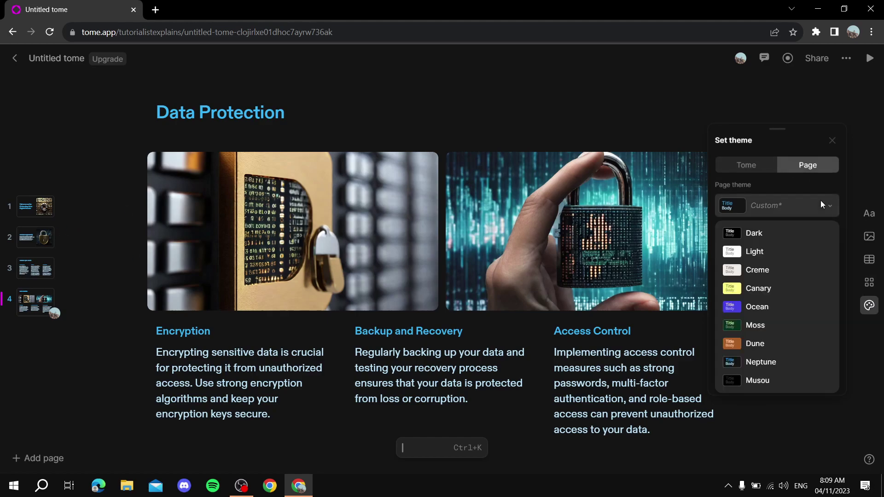
pyautogui.click(823, 203)
pyautogui.click(35, 267)
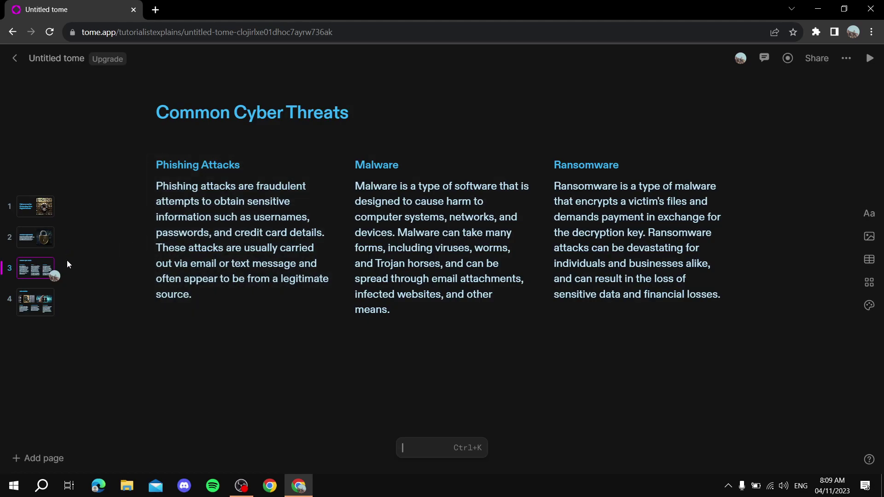
pyautogui.click(869, 305)
pyautogui.click(797, 171)
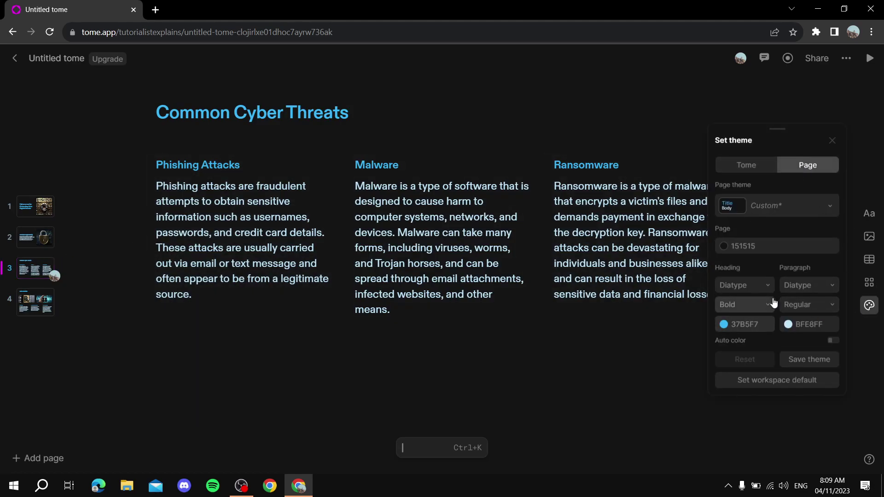
pyautogui.click(789, 203)
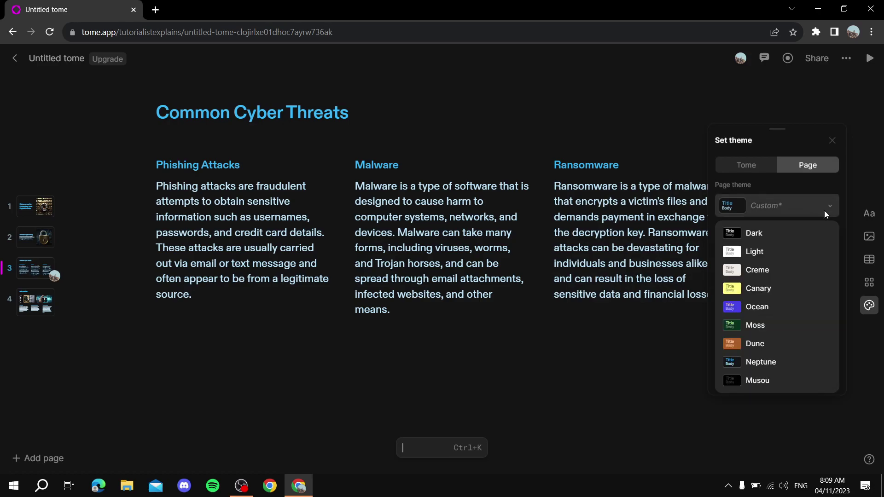
pyautogui.click(771, 235)
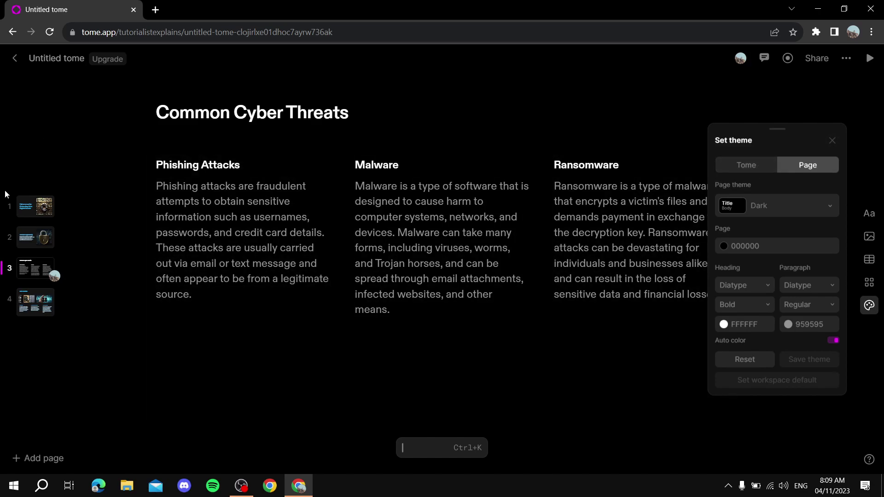
# Search Unsplash for "Cybersecurity" and add the green circuit board photo to the title page as a new media tile.
pyautogui.click(34, 207)
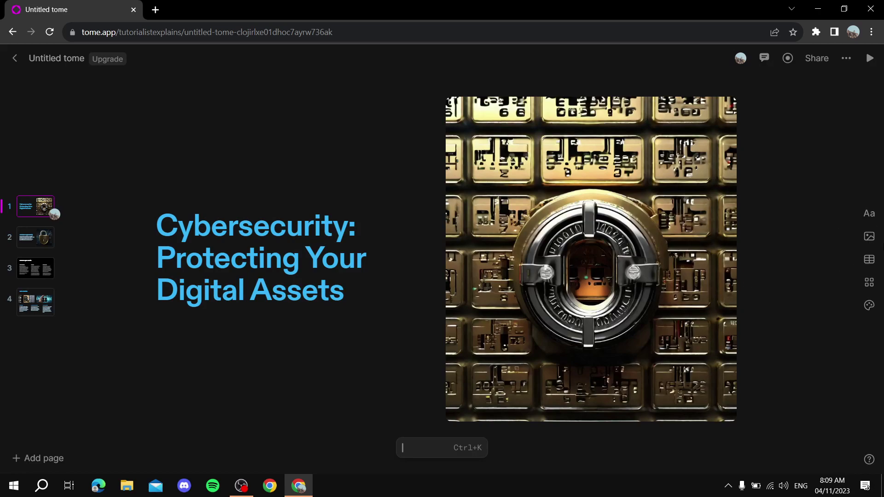
pyautogui.click(873, 238)
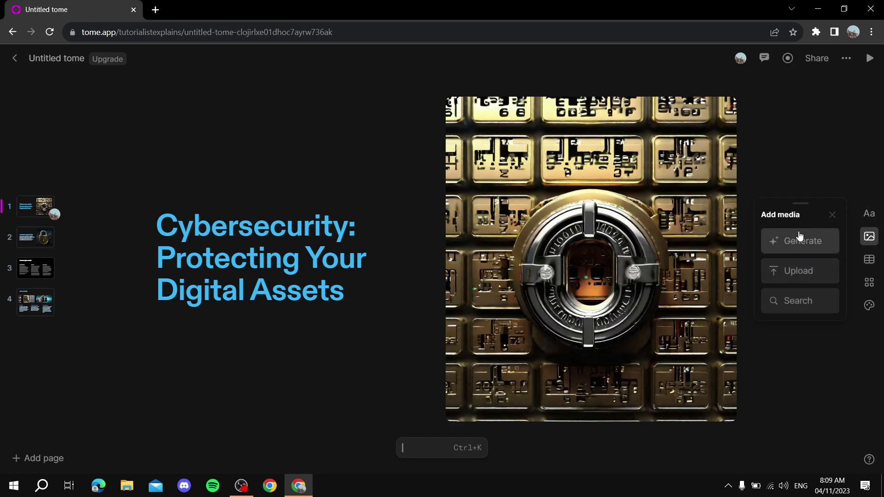
pyautogui.click(806, 300)
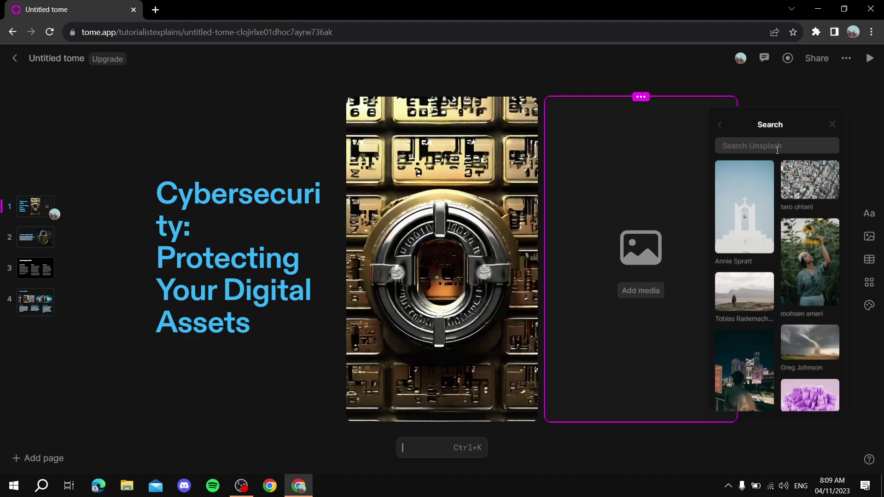
pyautogui.write('Cyberse')
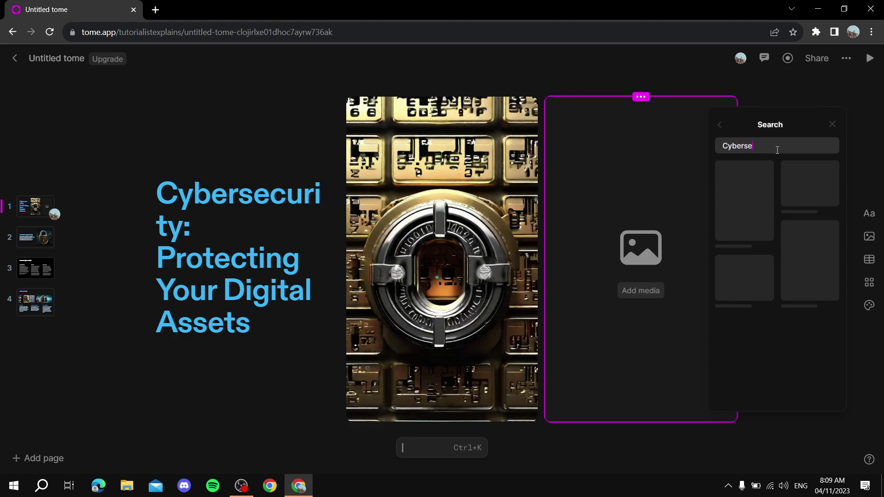
pyautogui.write('curity')
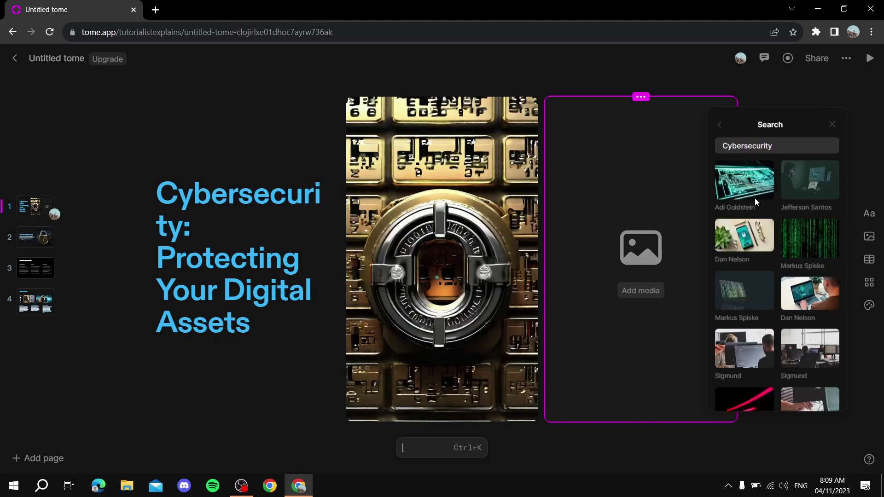
pyautogui.click(744, 189)
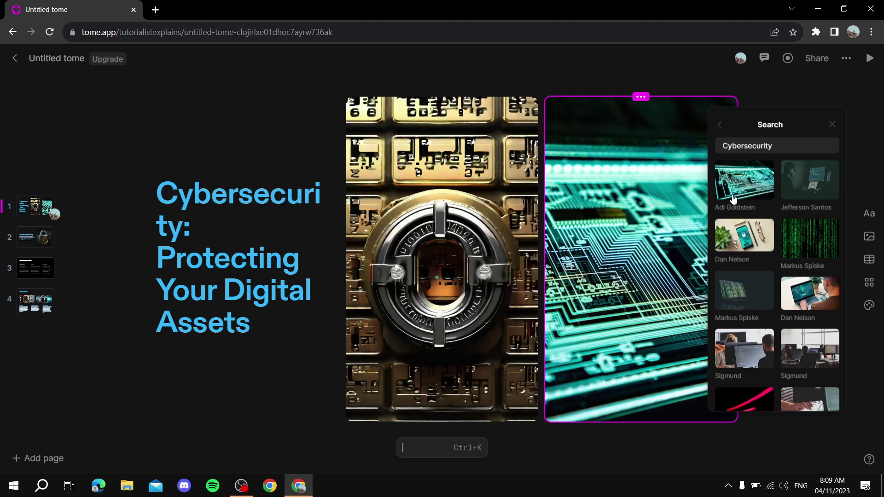
pyautogui.click(832, 124)
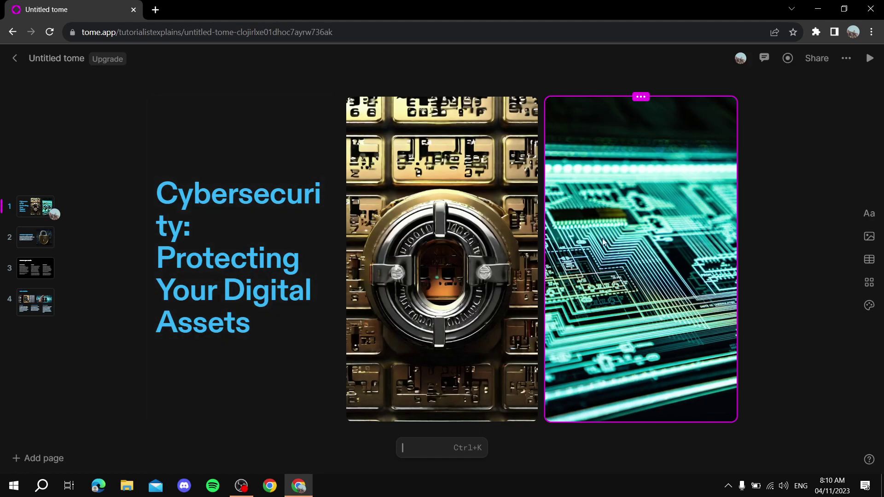
# Add an Embed tile to the title page, leaving its link empty.
pyautogui.click(870, 260)
pyautogui.moveTo(870, 285)
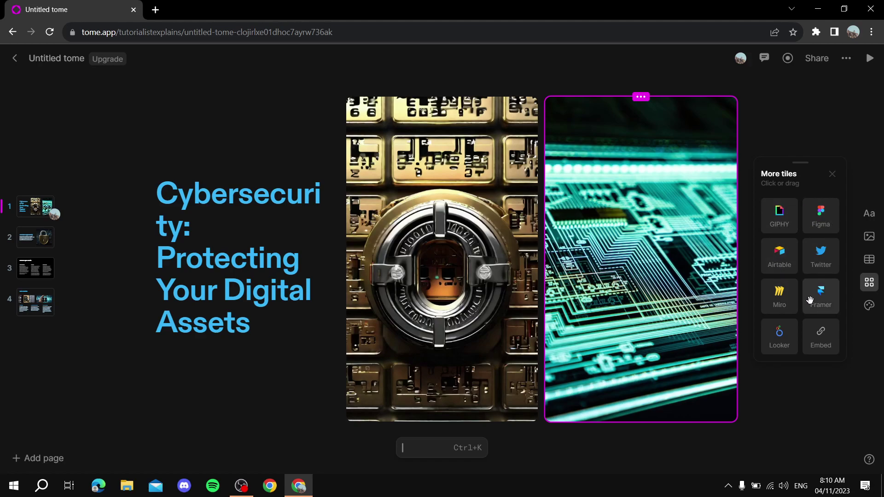
pyautogui.click(819, 336)
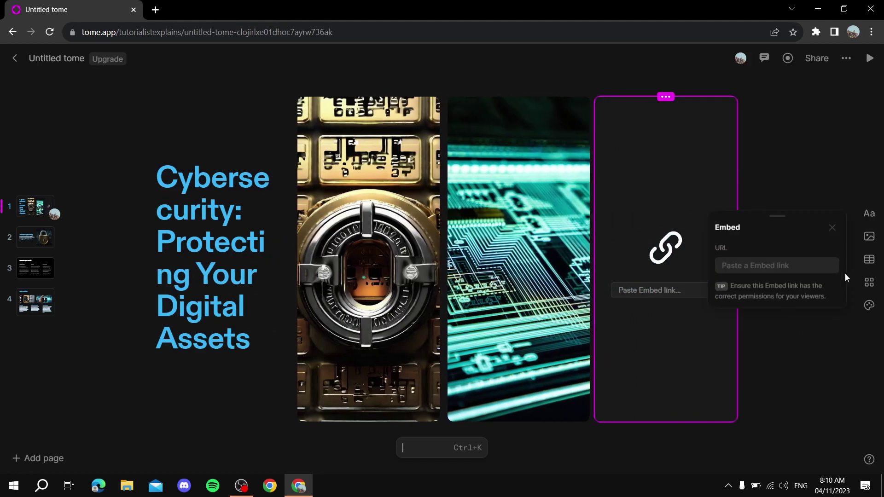
pyautogui.click(797, 264)
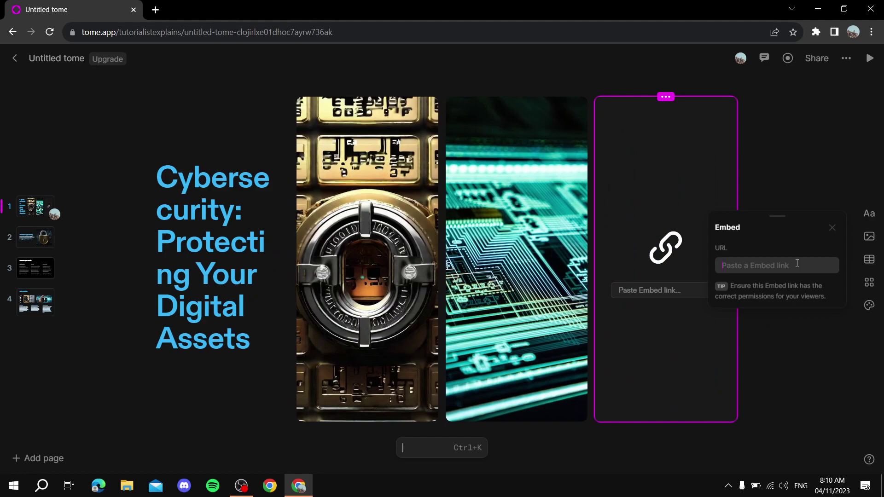
pyautogui.click(832, 228)
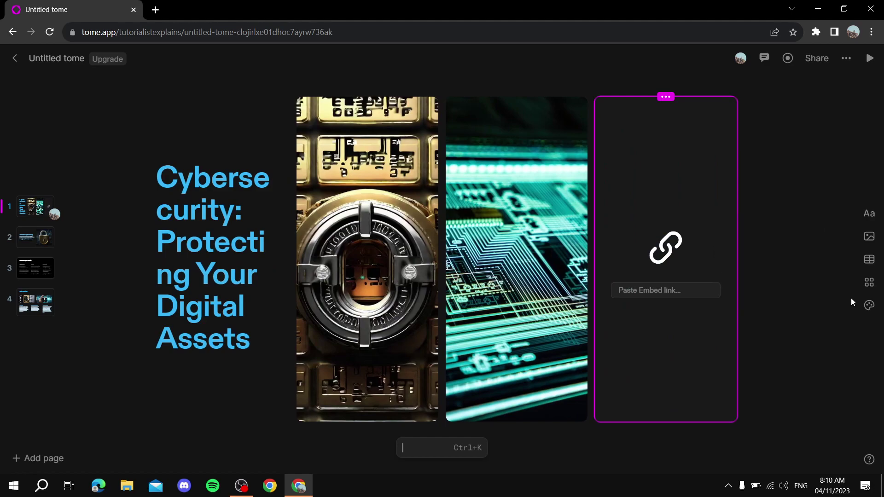
# Add a GIPHY tile to the title page without a link, and select the gold lock image tile.
pyautogui.click(868, 283)
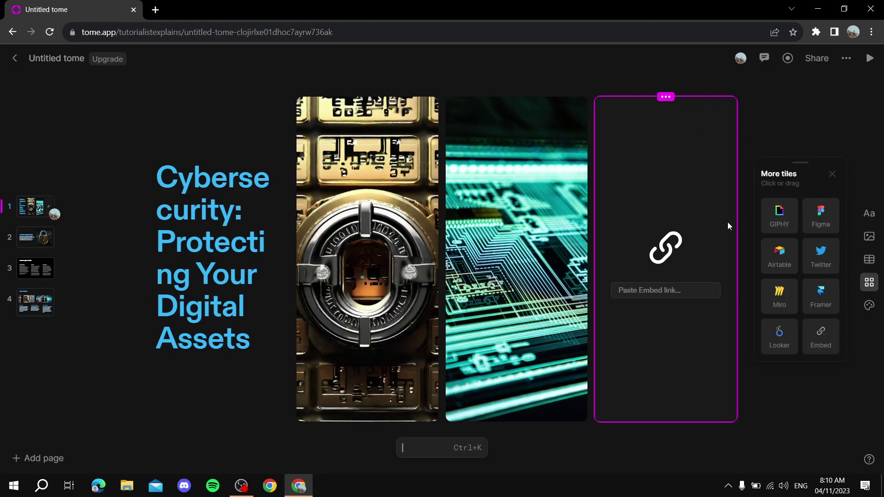
pyautogui.click(778, 214)
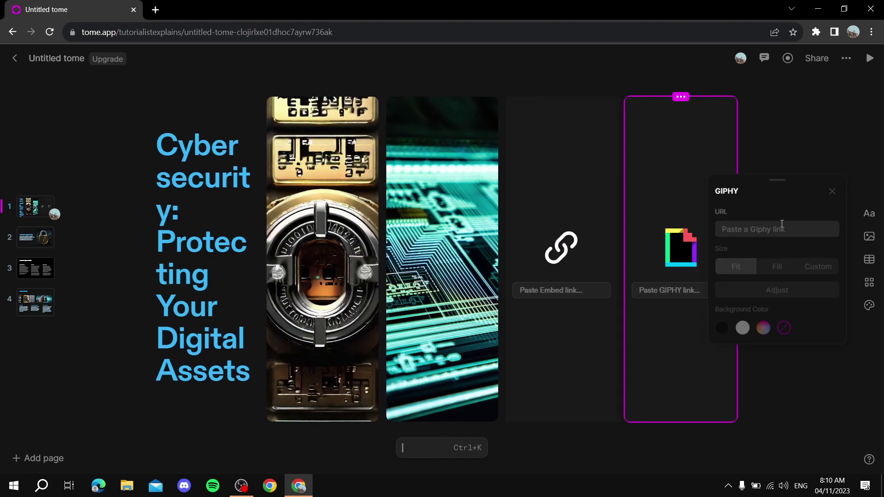
pyautogui.click(766, 237)
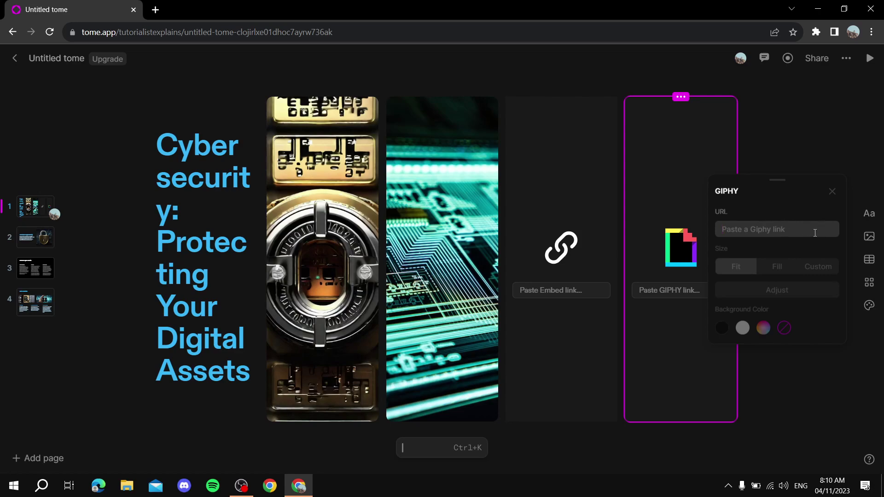
pyautogui.click(835, 195)
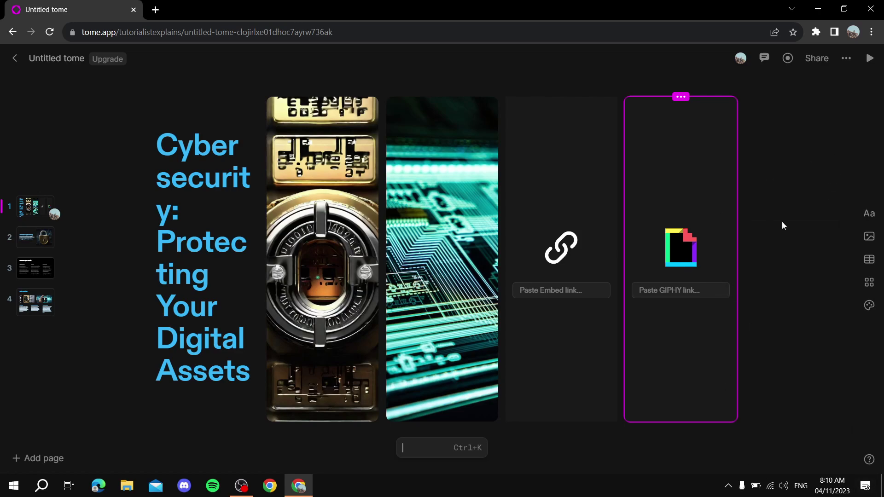
pyautogui.click(325, 260)
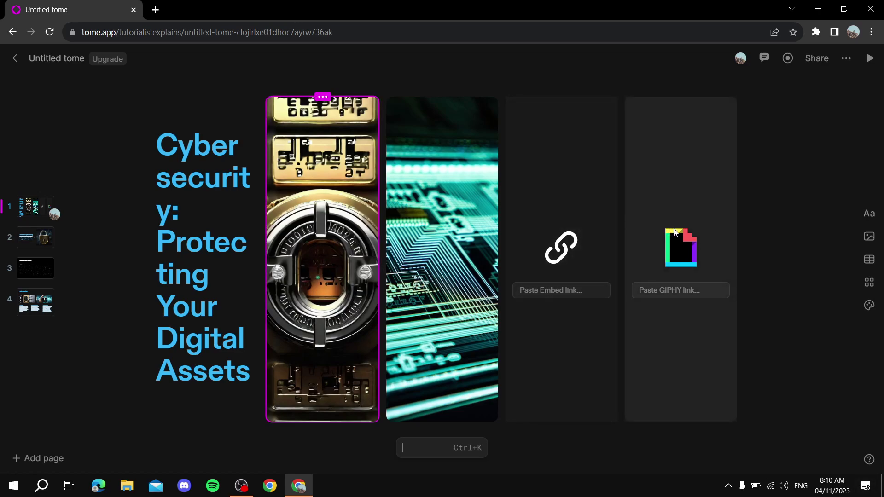
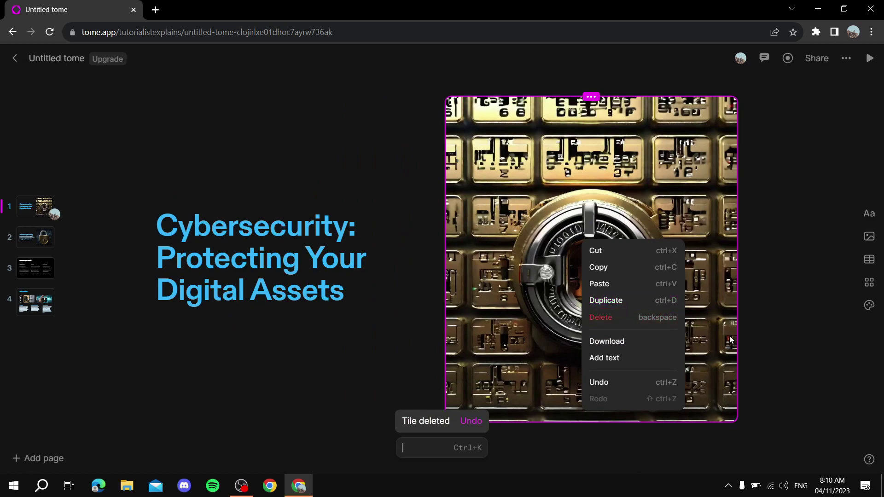
# Add a new page with the Text layout after the Data Protection page.
pyautogui.click(816, 338)
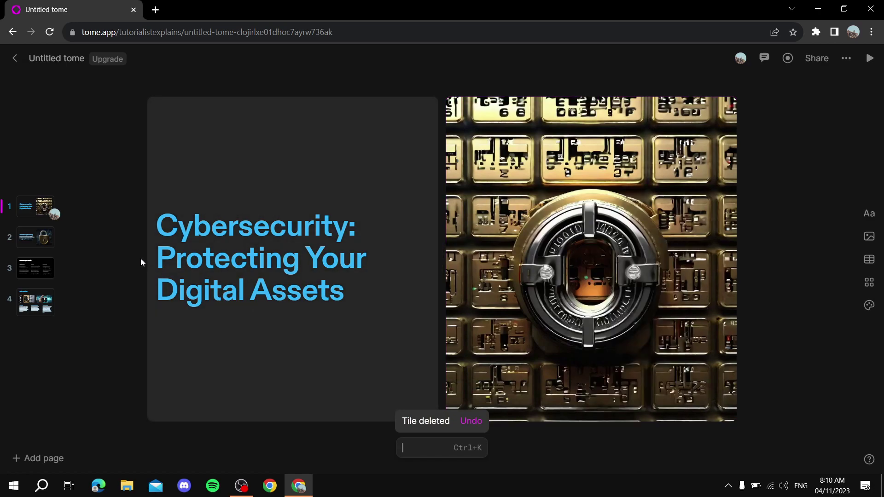
pyautogui.click(34, 273)
pyautogui.click(41, 295)
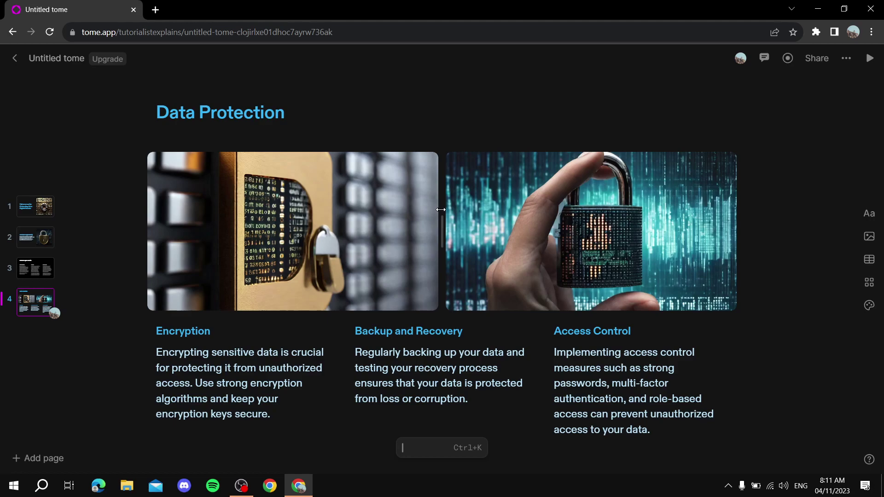
pyautogui.click(41, 458)
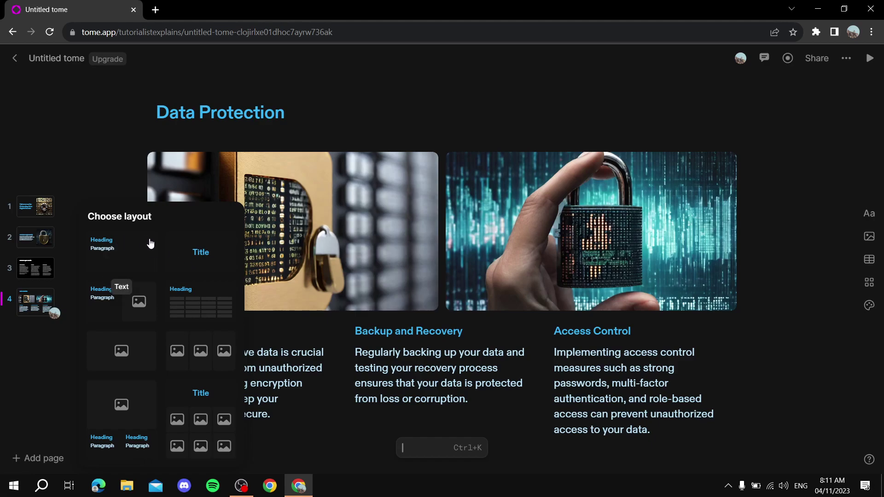
pyautogui.click(133, 251)
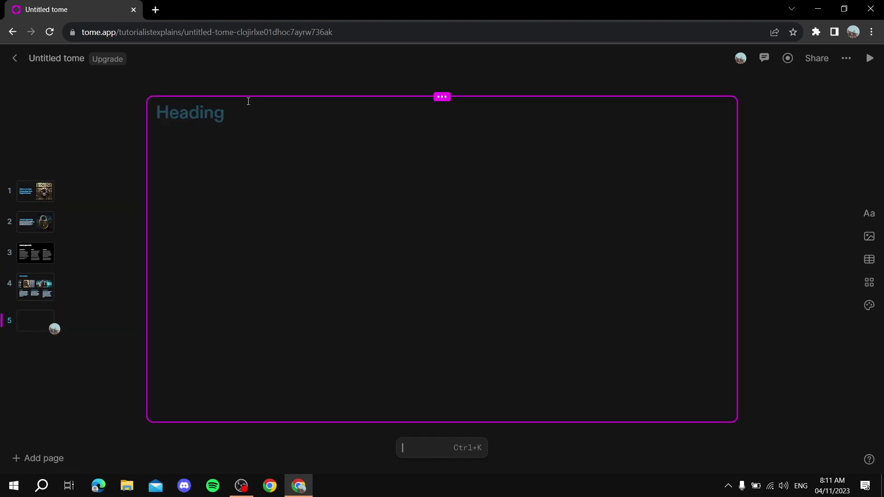
pyautogui.click(243, 115)
pyautogui.rightClick(243, 115)
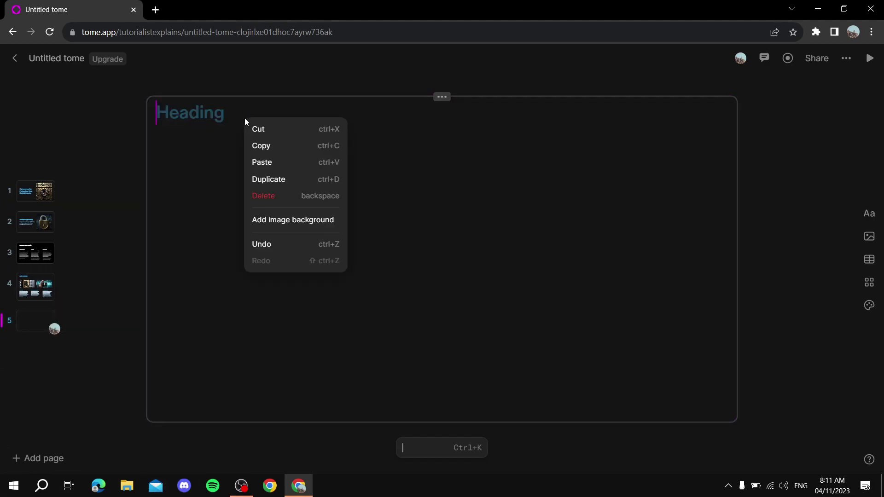
pyautogui.click(525, 172)
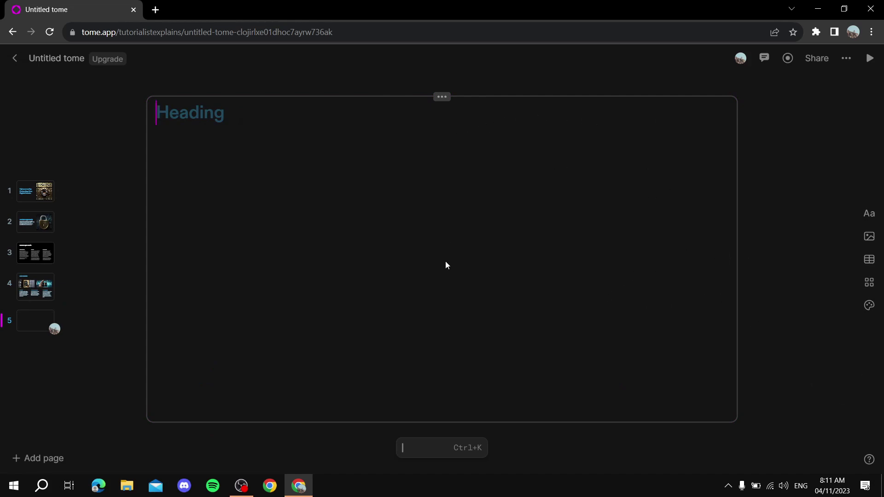
# Open the AI command bar on the new page and look through the commands it offers.
pyautogui.click(429, 443)
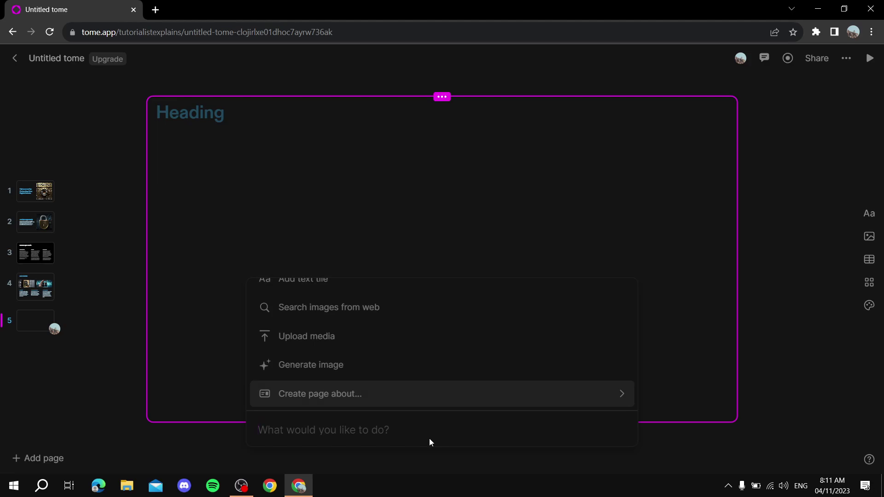
pyautogui.scroll(10, 381, 339)
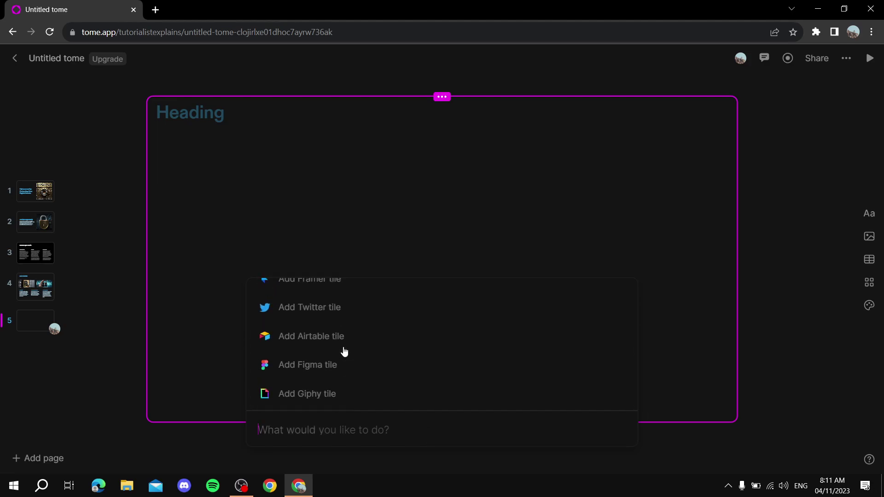
pyautogui.scroll(10, 365, 347)
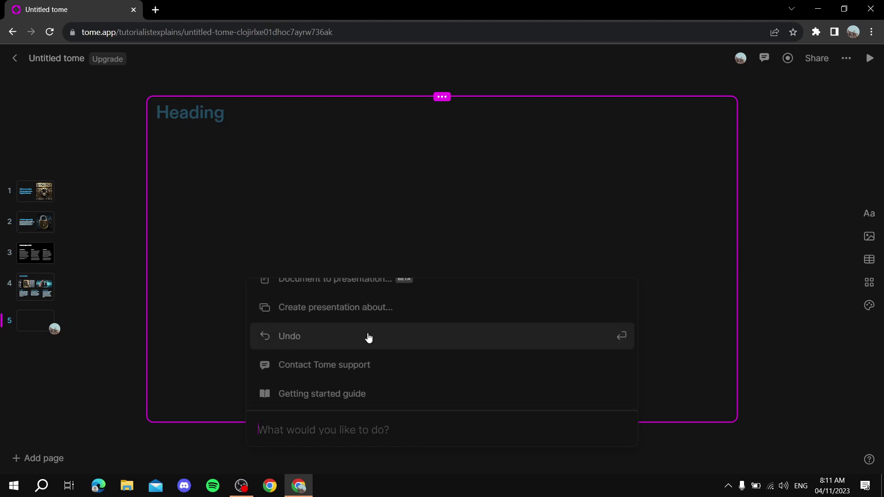
pyautogui.scroll(5, 396, 340)
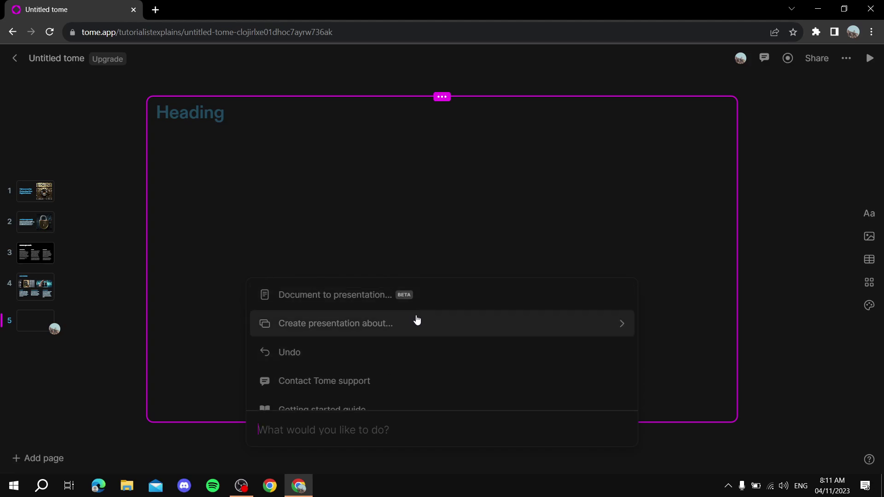
pyautogui.scroll(-1, 387, 328)
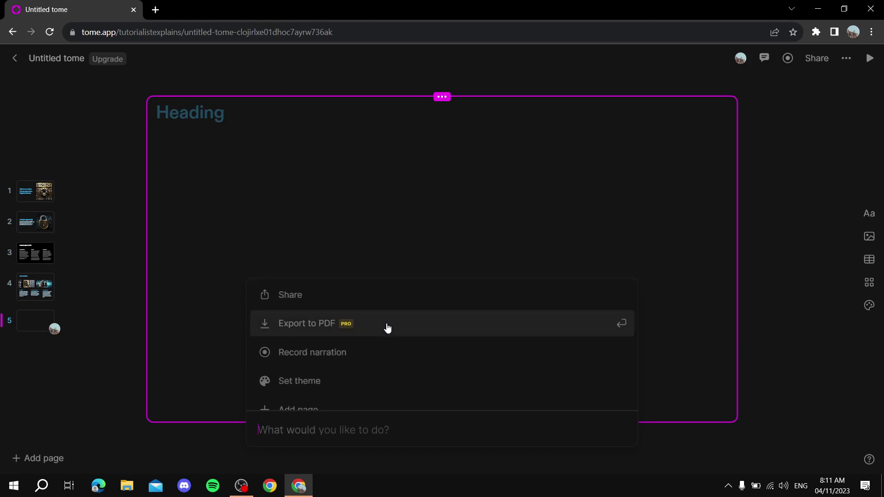
pyautogui.scroll(-2, 389, 350)
pyautogui.scroll(-3, 404, 329)
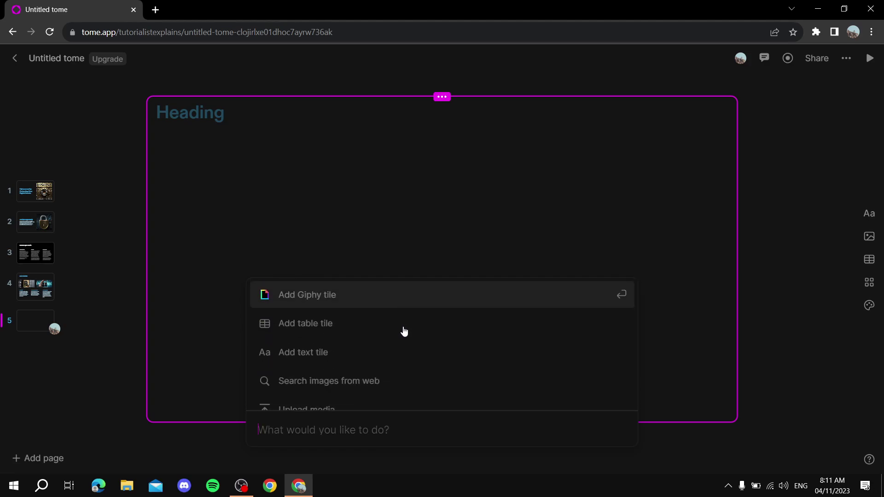
pyautogui.scroll(-2, 382, 348)
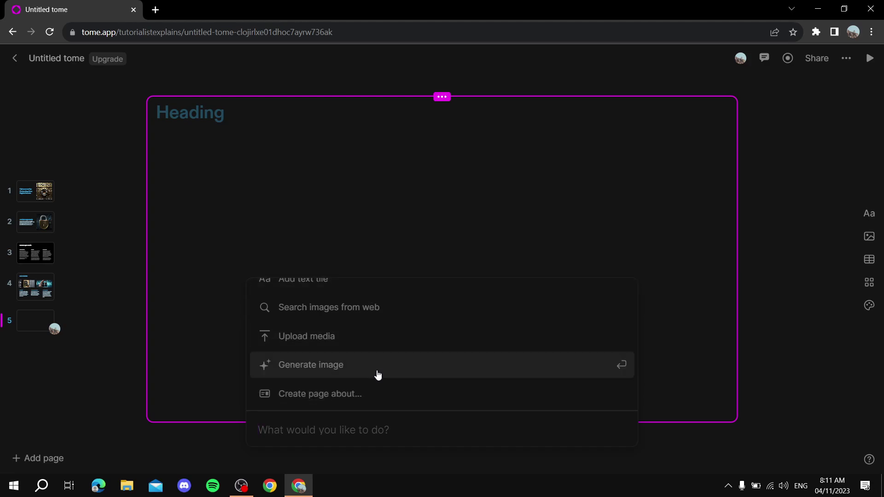
# Generate the page with AI about "Usage of cybersecurity" using web images, and dismiss the credit balance dialog.
pyautogui.click(353, 403)
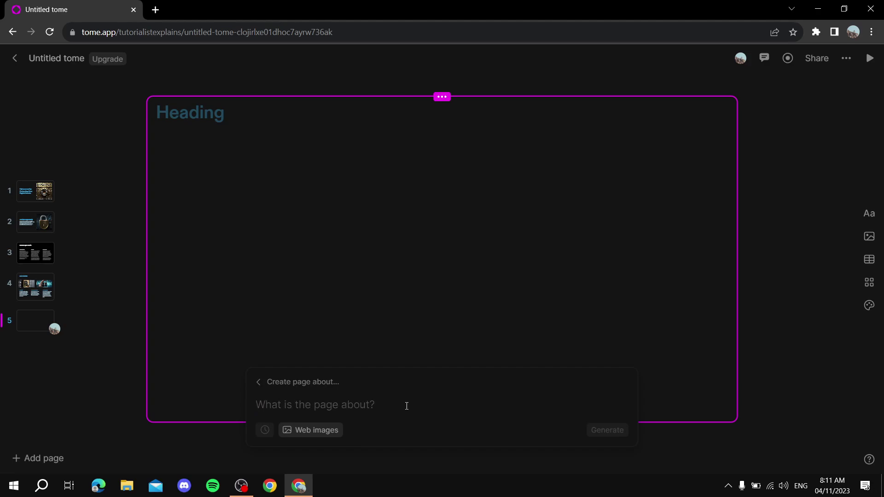
pyautogui.write('Usage ')
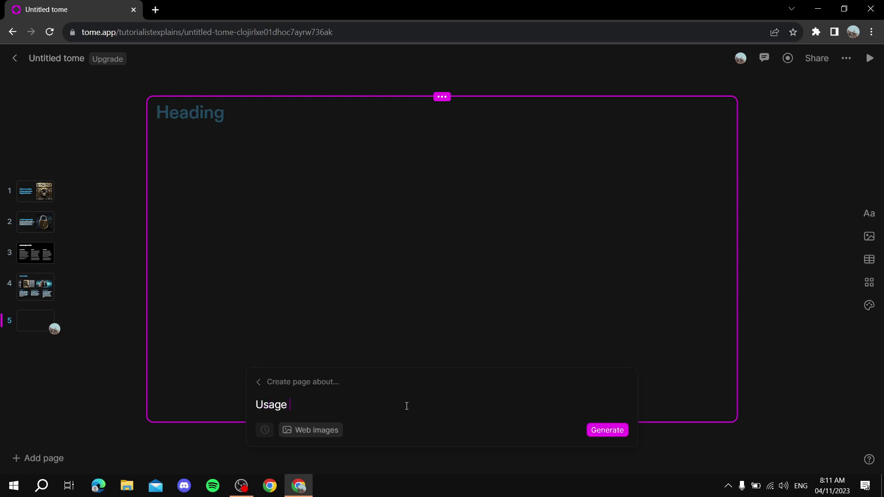
pyautogui.write('of cybersecurity')
pyautogui.press('Return')
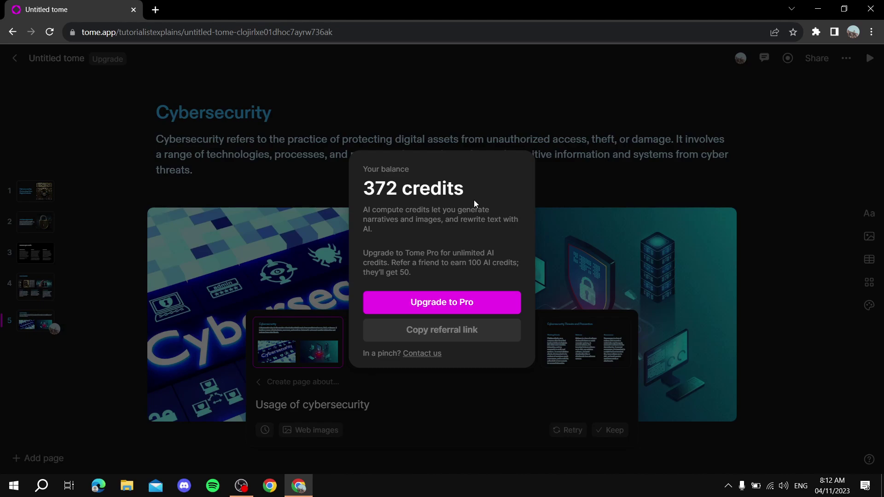
pyautogui.click(598, 206)
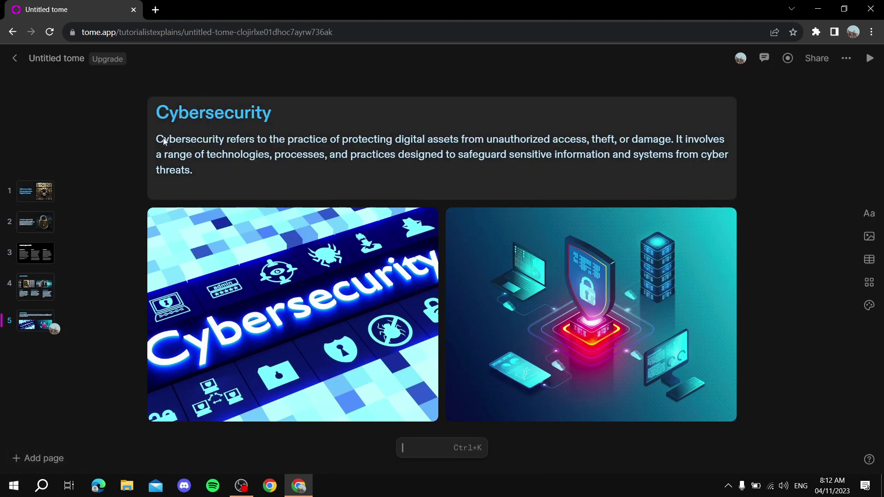
# Rewrite the new Cybersecurity page's body paragraph with AI edit and delete the image tile showing the shield and devices.
pyautogui.moveTo(156, 139); pyautogui.dragTo(199, 167)
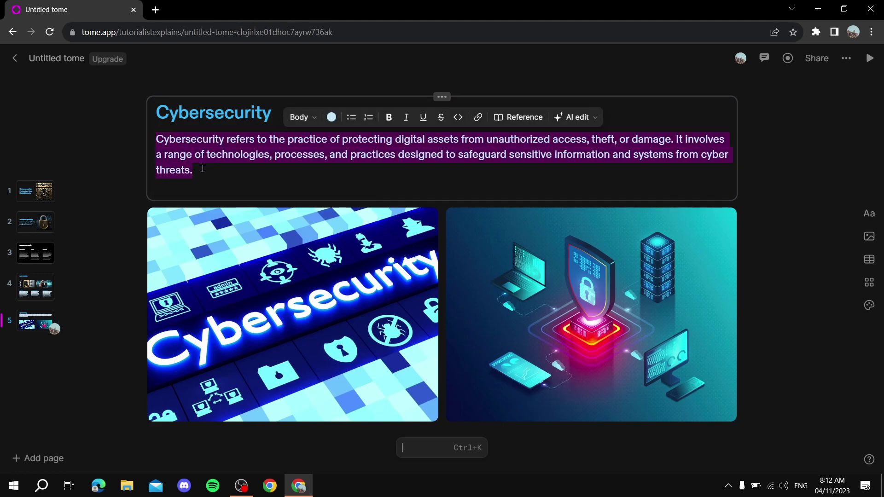
pyautogui.click(583, 118)
pyautogui.click(592, 139)
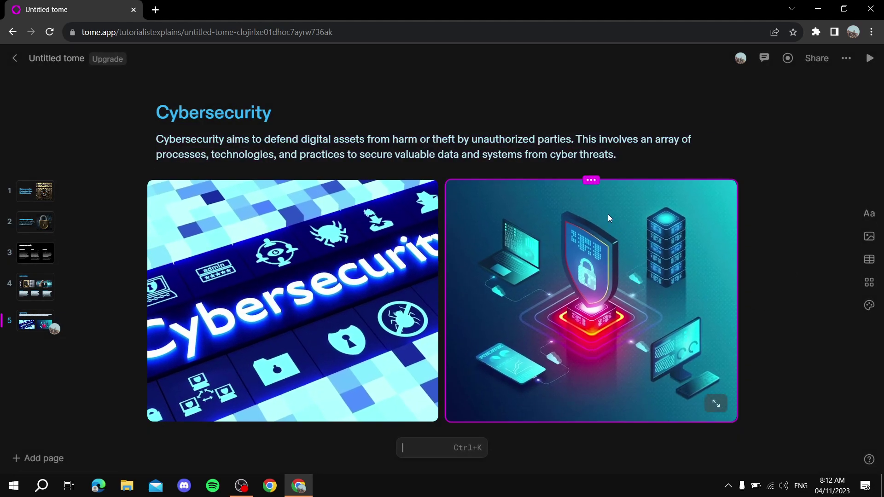
pyautogui.rightClick(593, 254)
pyautogui.click(654, 331)
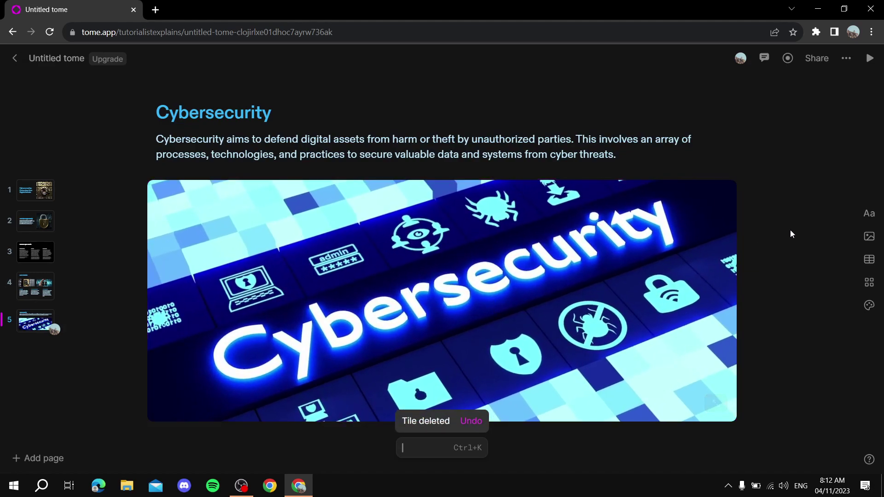
# Review the five pages of the tome in order, and look through the AI command bar's options on the last one.
pyautogui.click(31, 190)
pyautogui.click(33, 221)
pyautogui.click(32, 252)
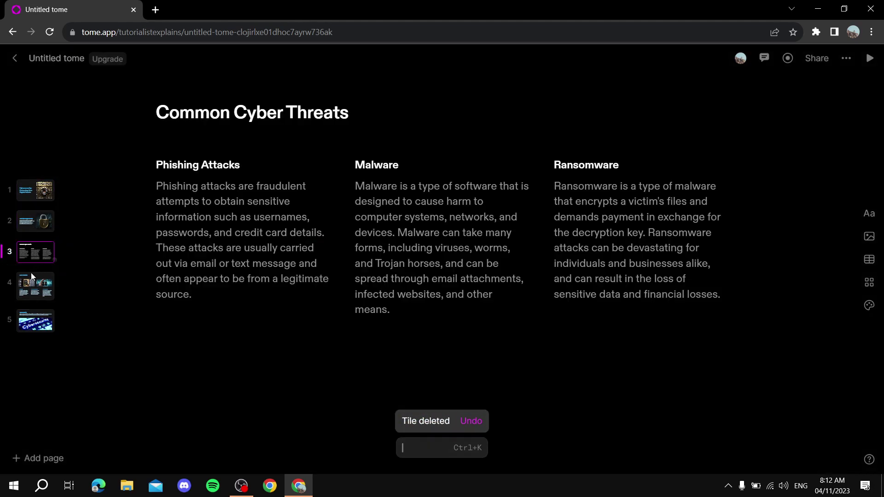
pyautogui.click(31, 278)
pyautogui.click(33, 325)
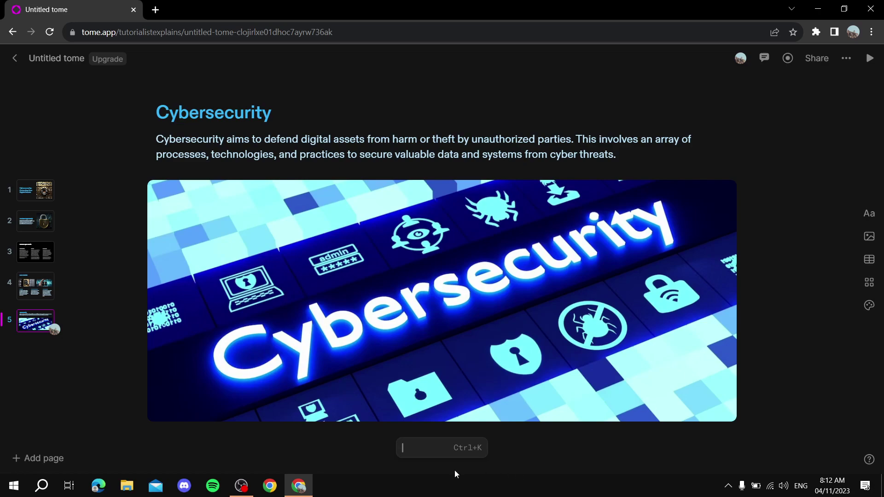
pyautogui.click(424, 453)
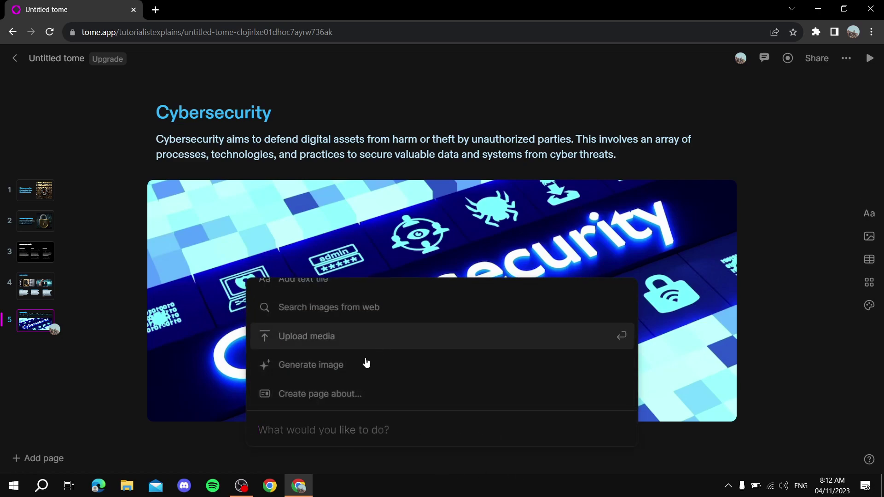
pyautogui.scroll(2, 333, 364)
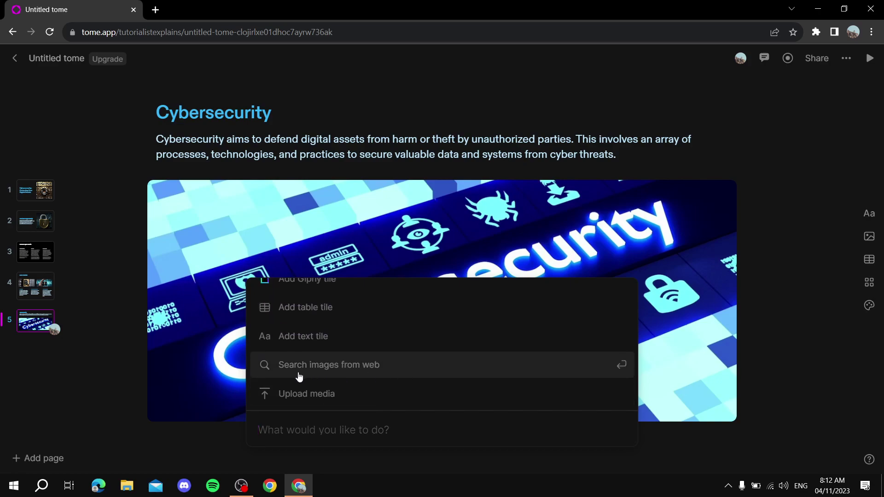
pyautogui.scroll(6, 359, 366)
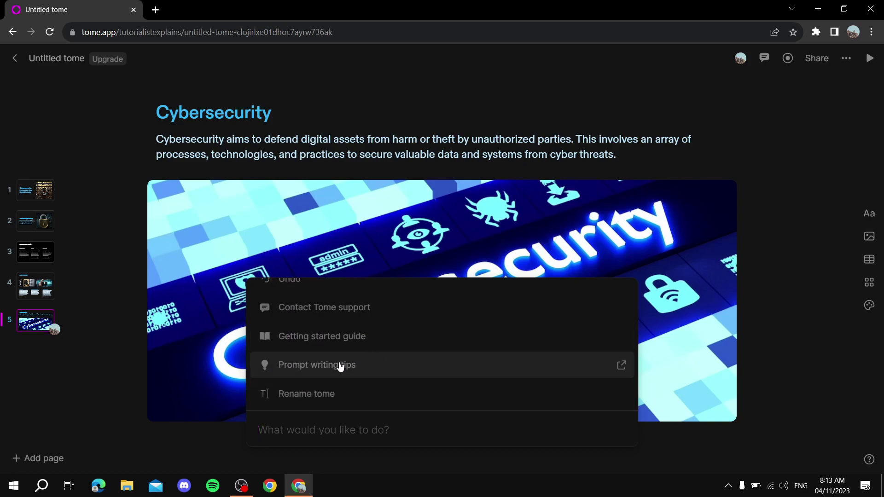
pyautogui.scroll(3, 340, 366)
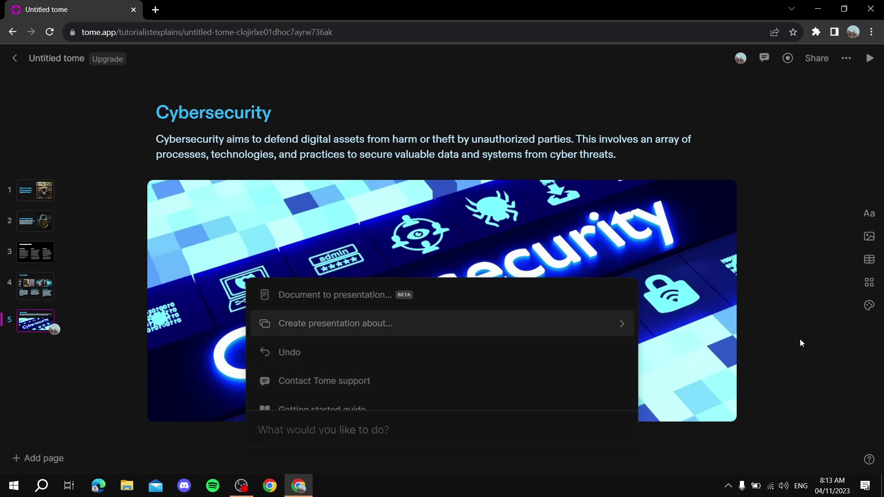
pyautogui.click(799, 343)
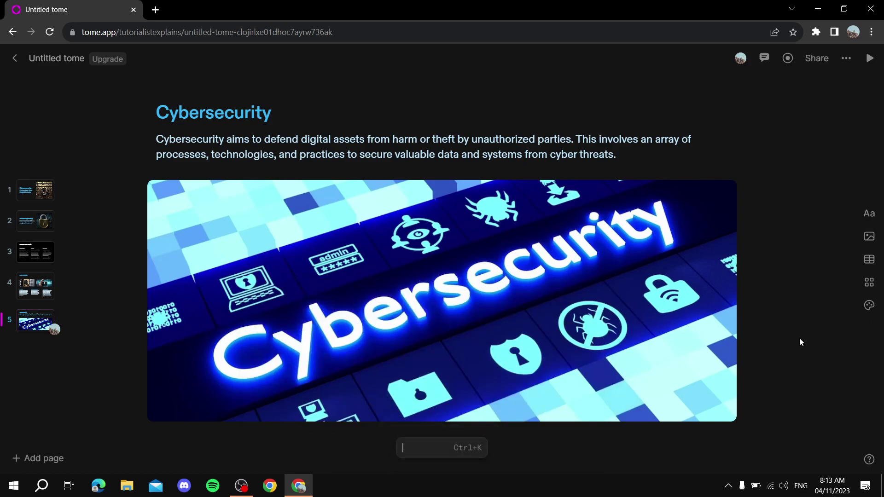